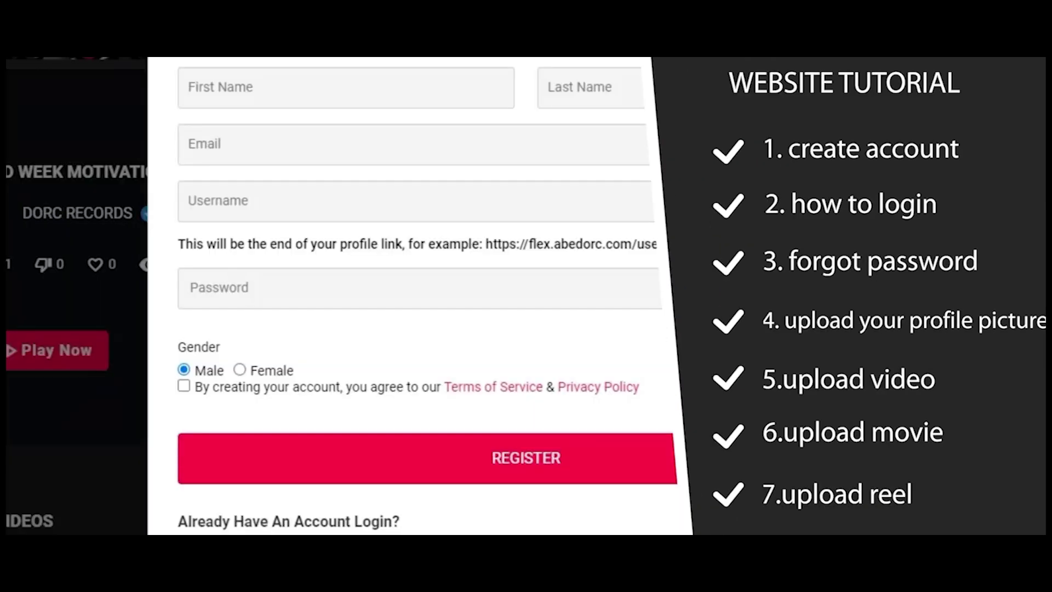
Fill in first name, last name, email, username and password on the registration form
click(288, 87)
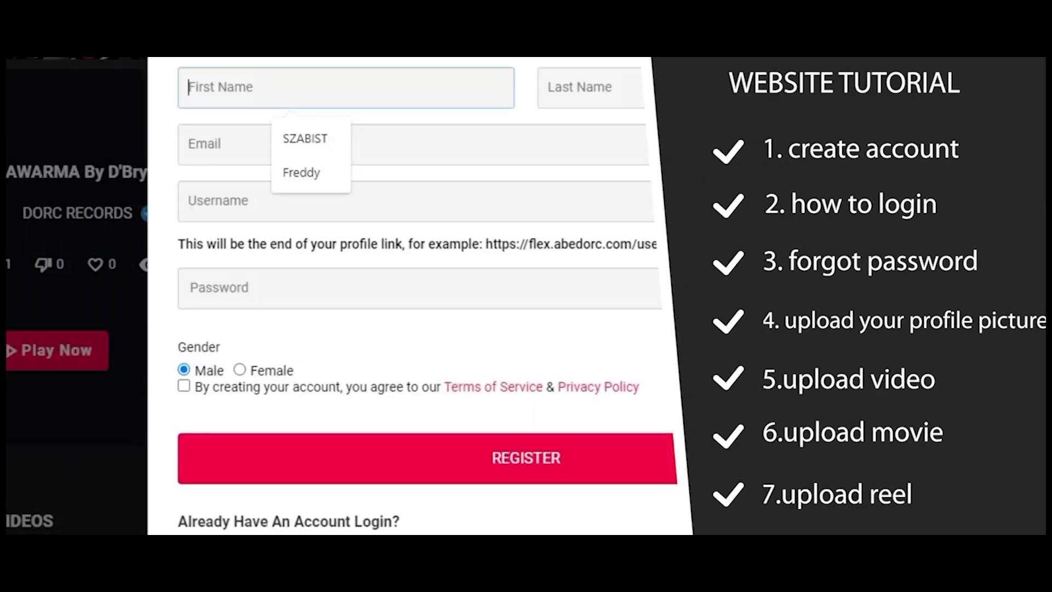
text(kas)
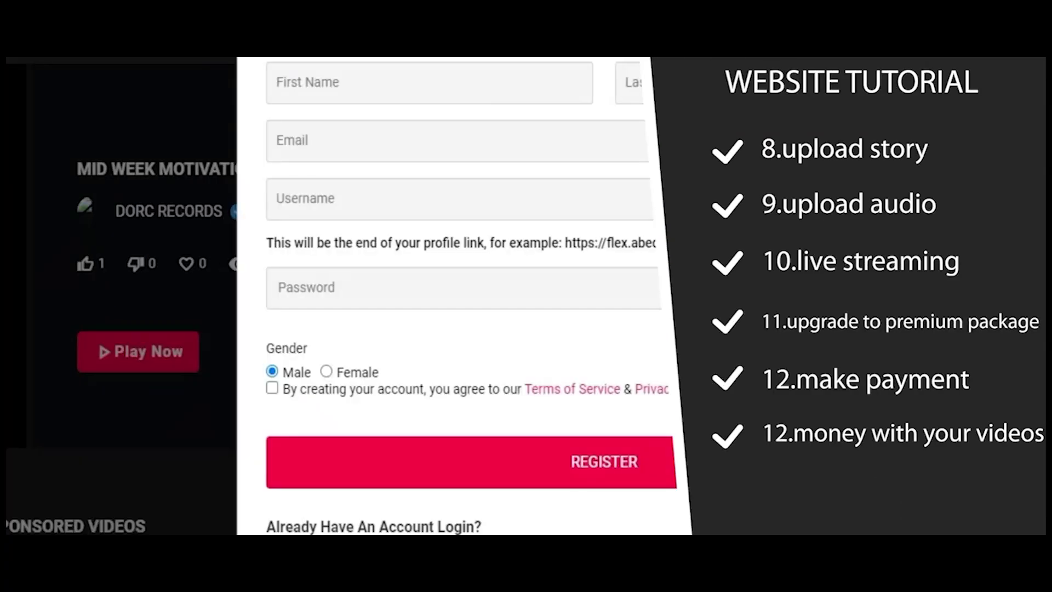
click(288, 83)
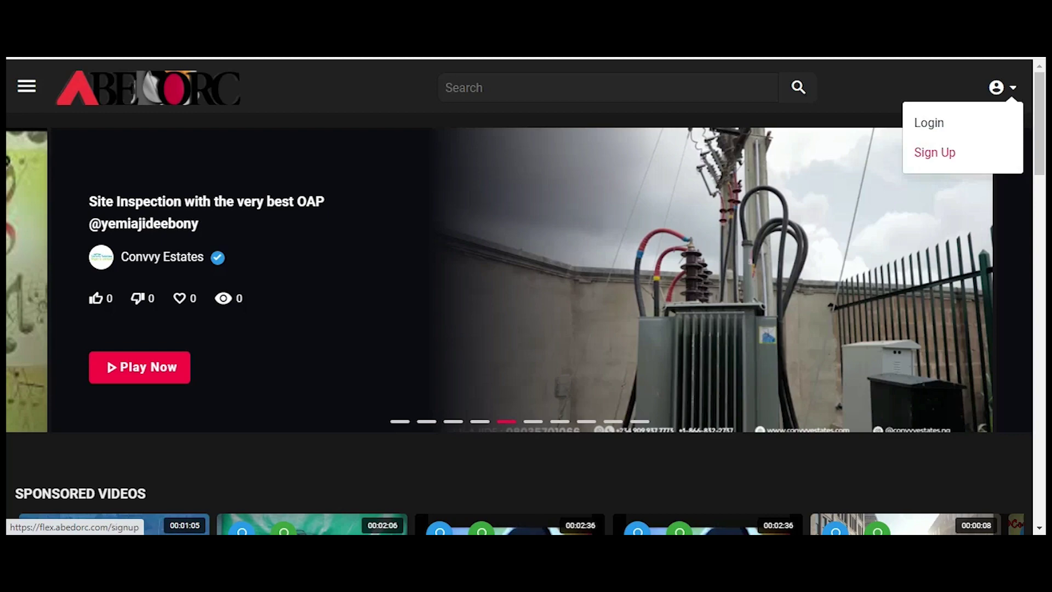
click(935, 152)
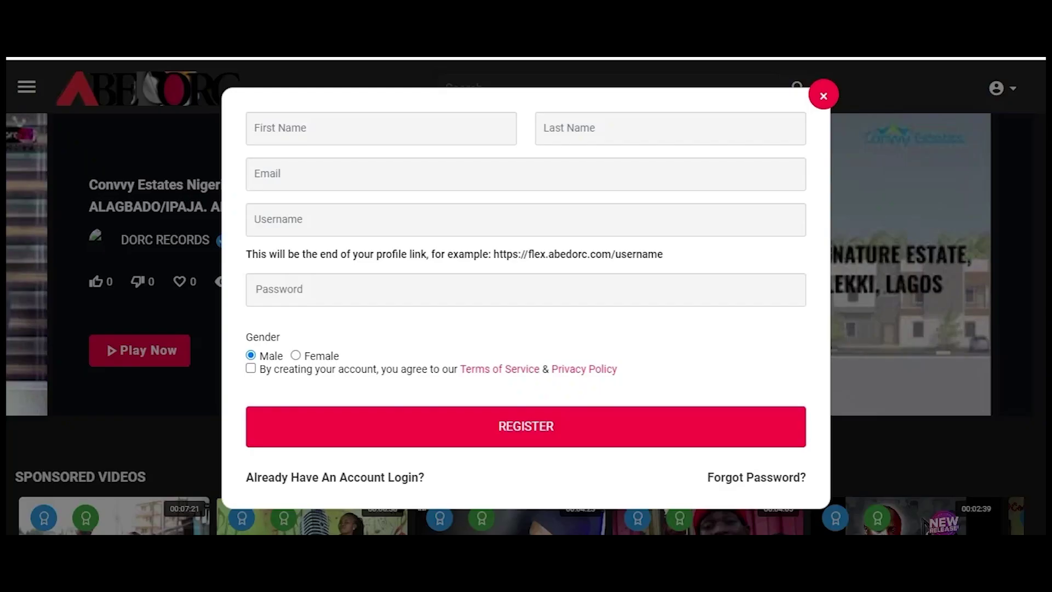
key(Tab)
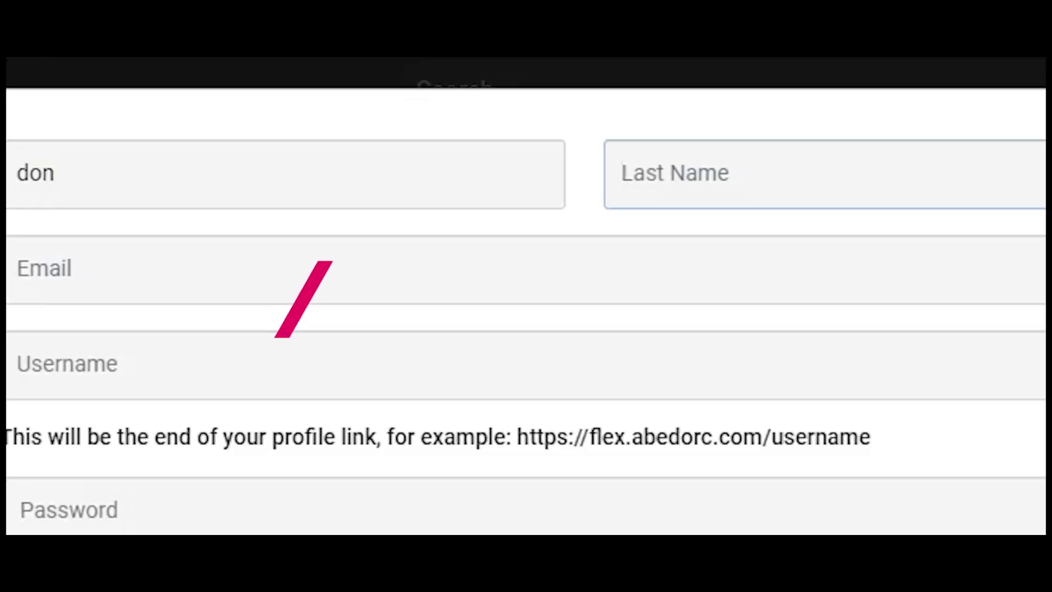
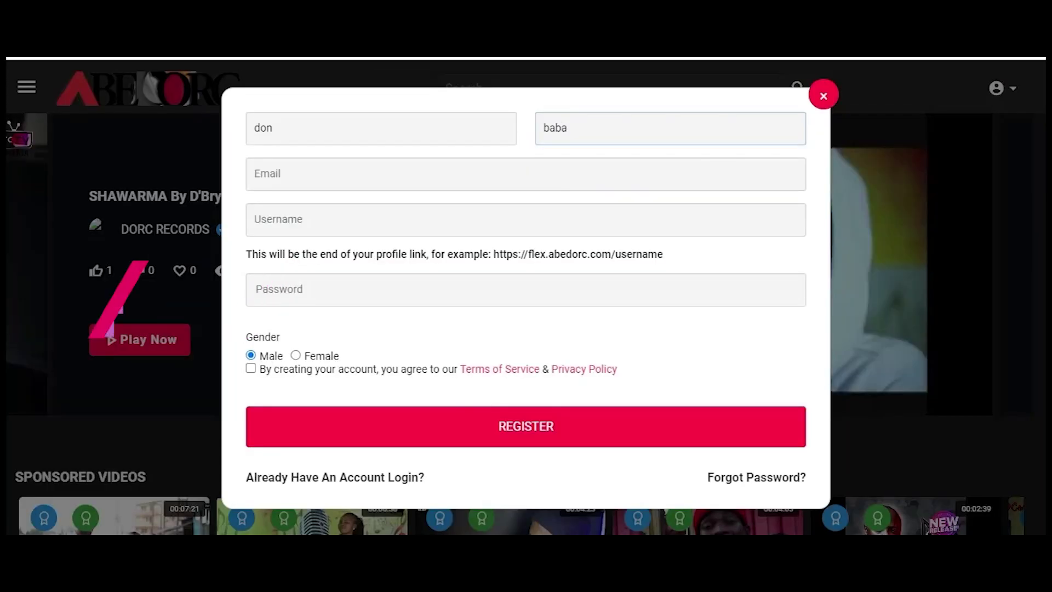
key(Tab)
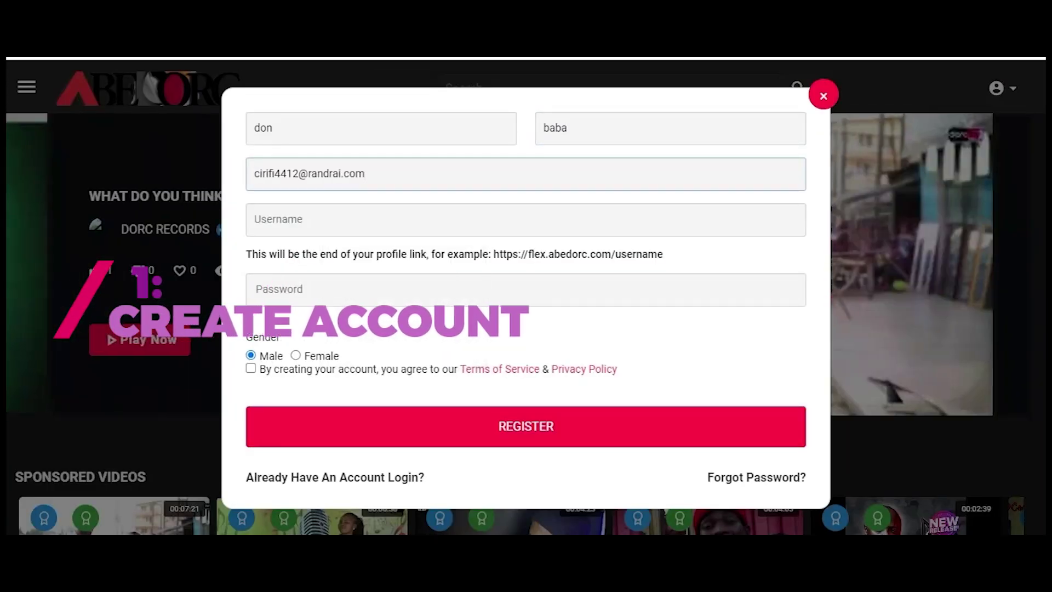
key(Tab)
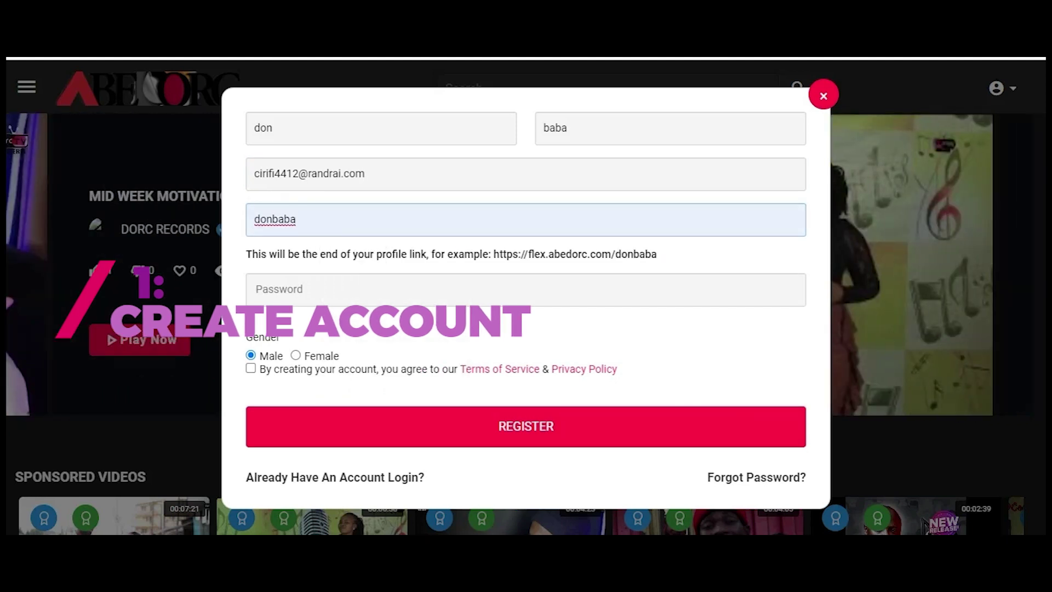
key(Tab)
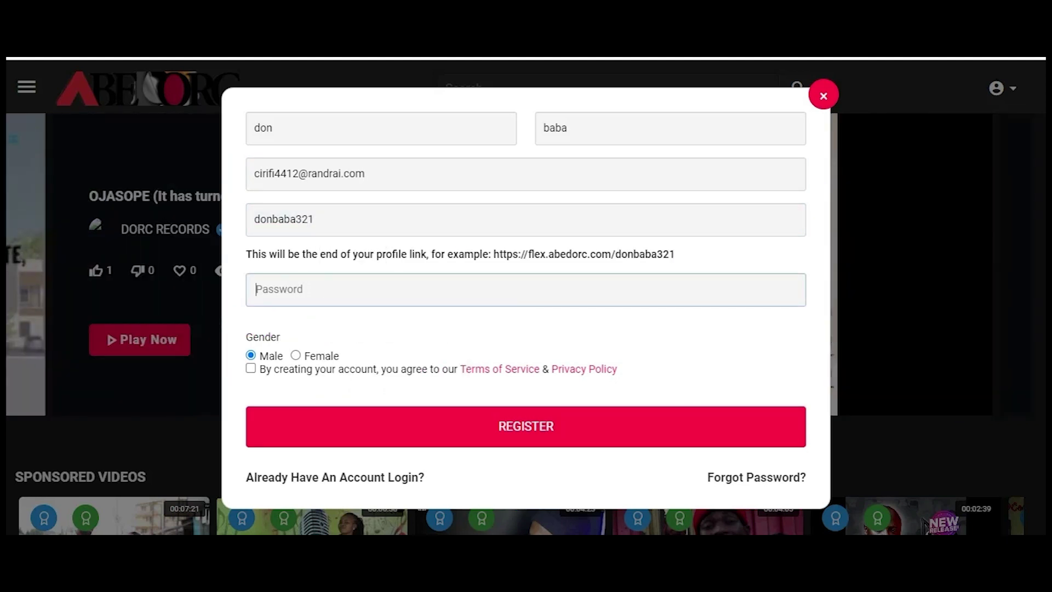
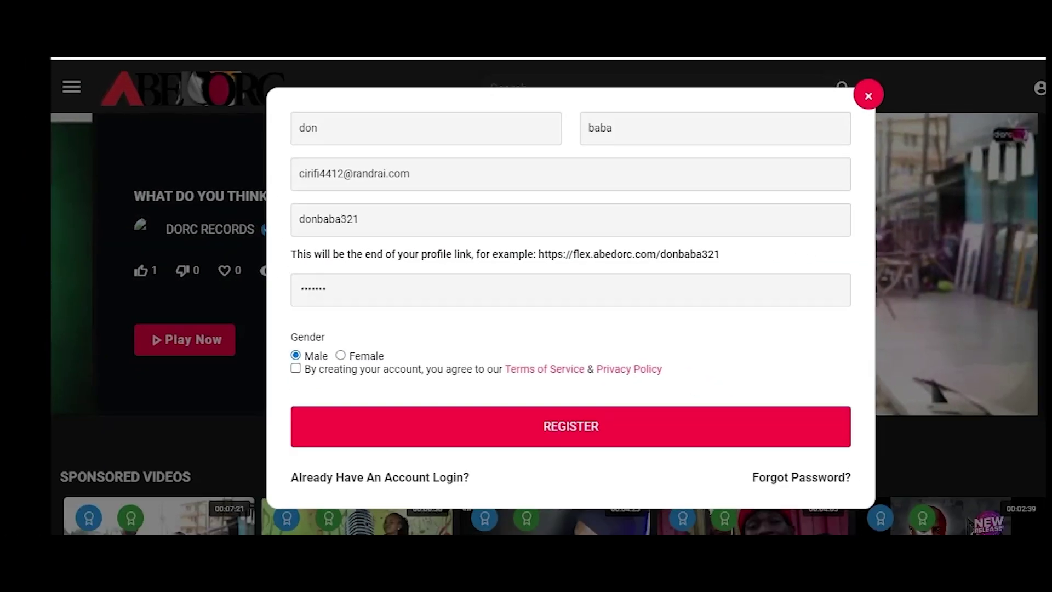
Agree to the terms of service and submit the registration
click(251, 369)
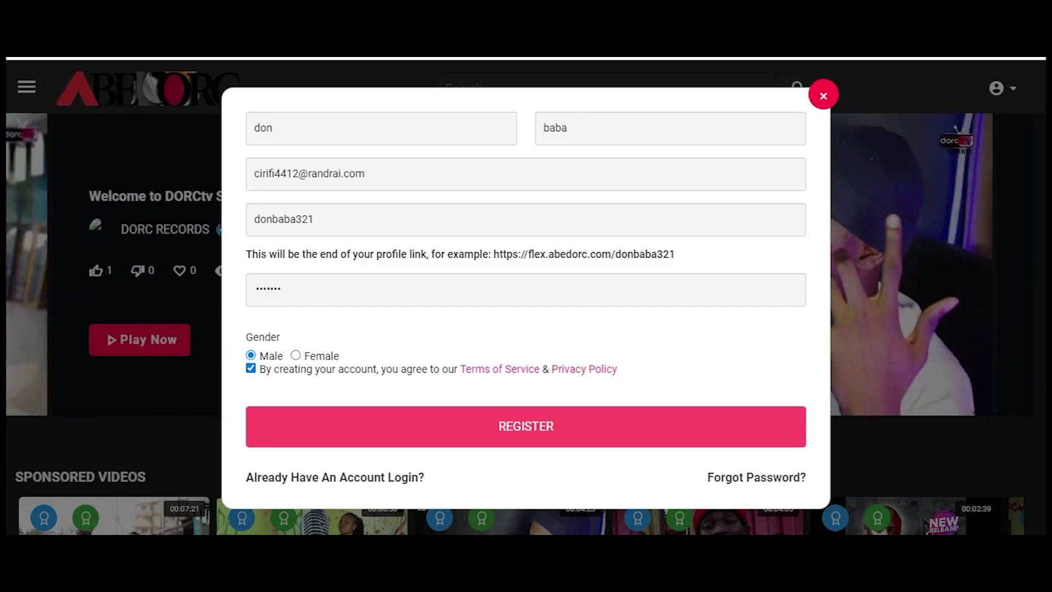
key(Return)
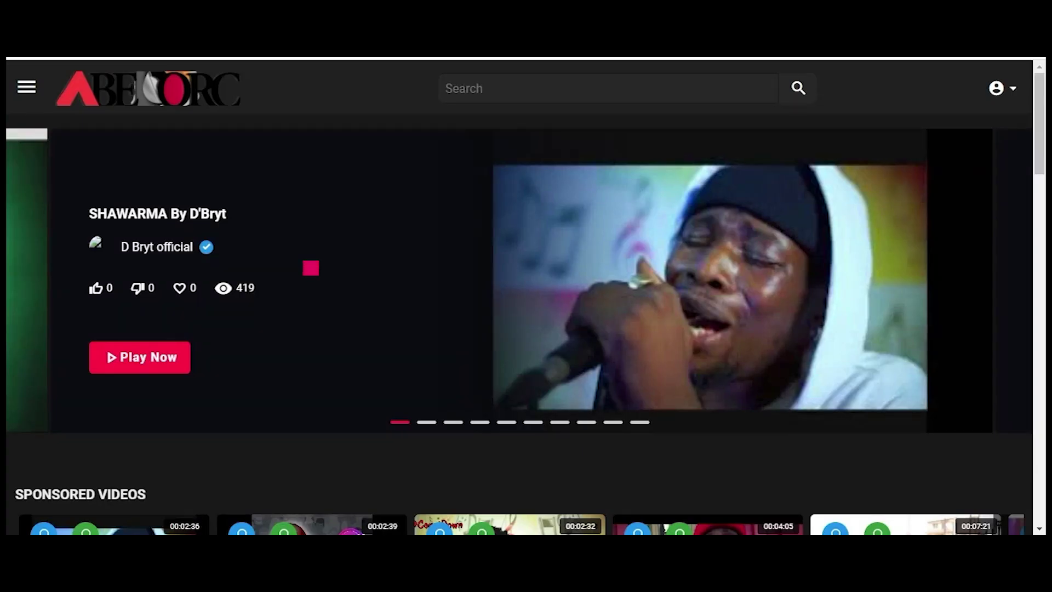
click(1003, 88)
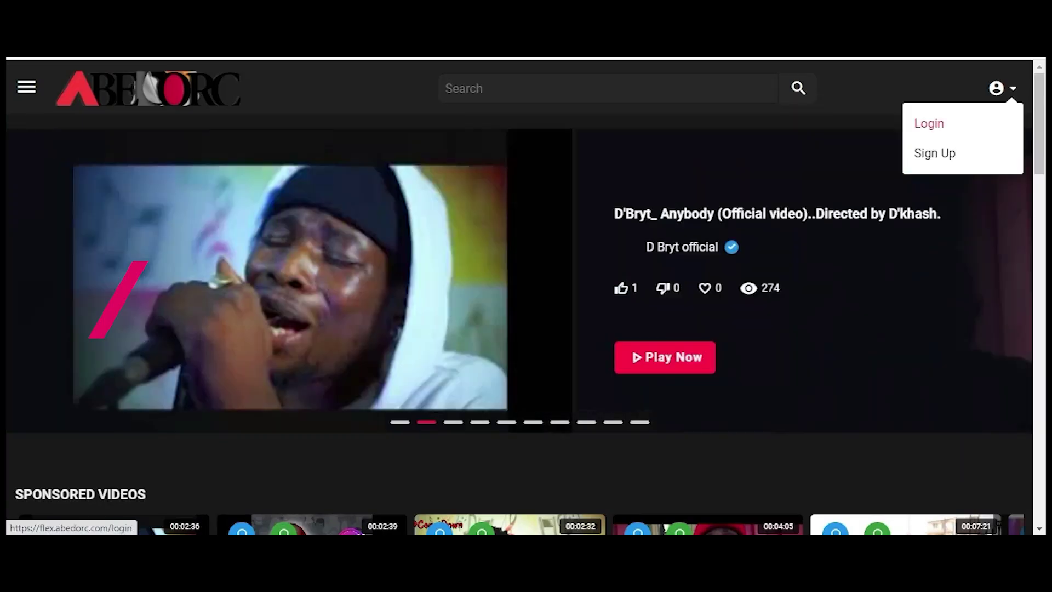
Log in with the new credentials and go to the account's profile page
click(930, 123)
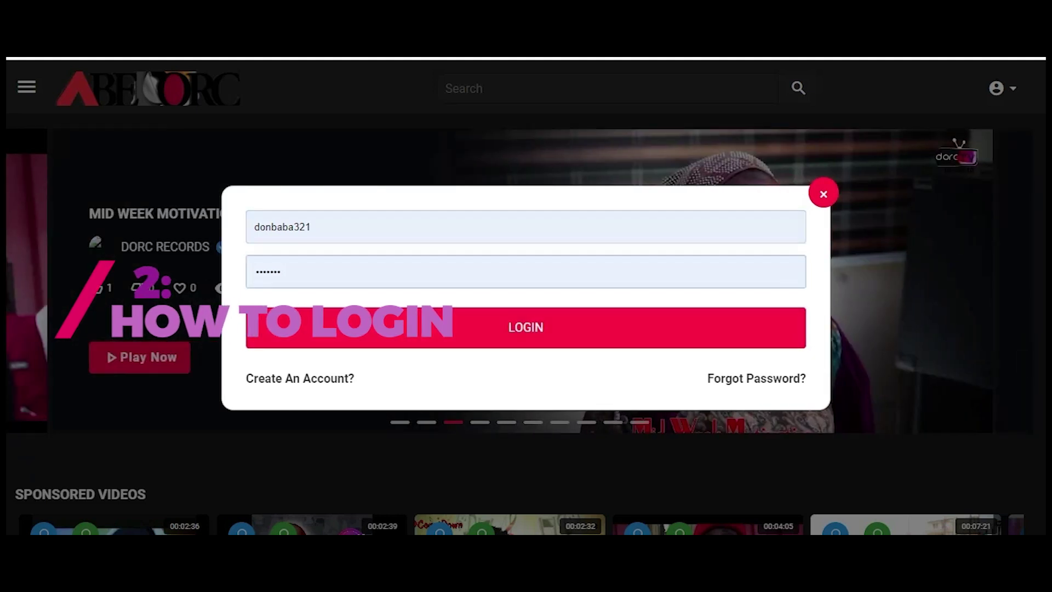
key(Return)
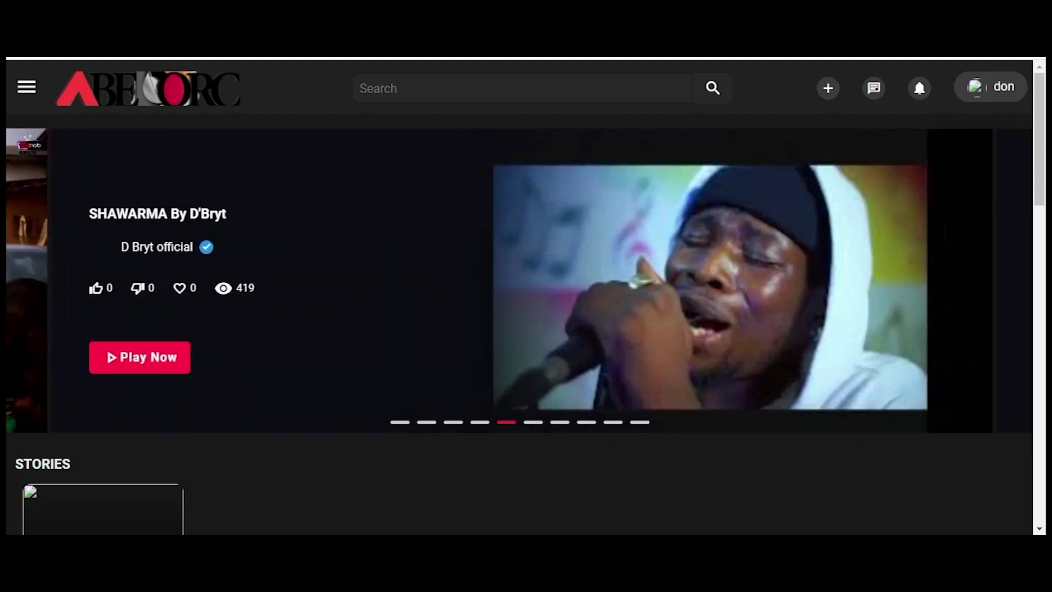
click(990, 87)
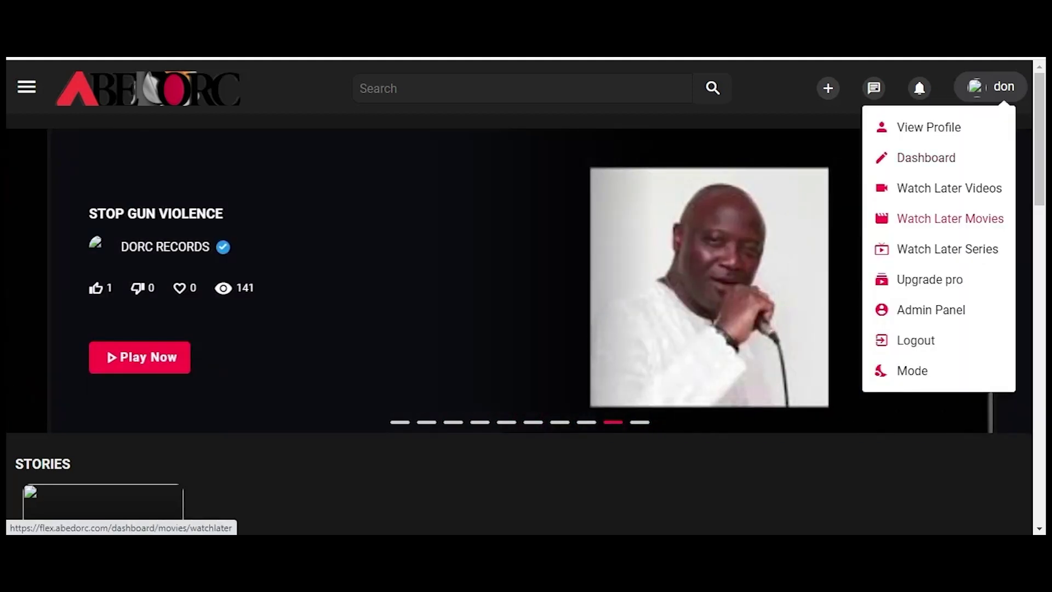
click(929, 127)
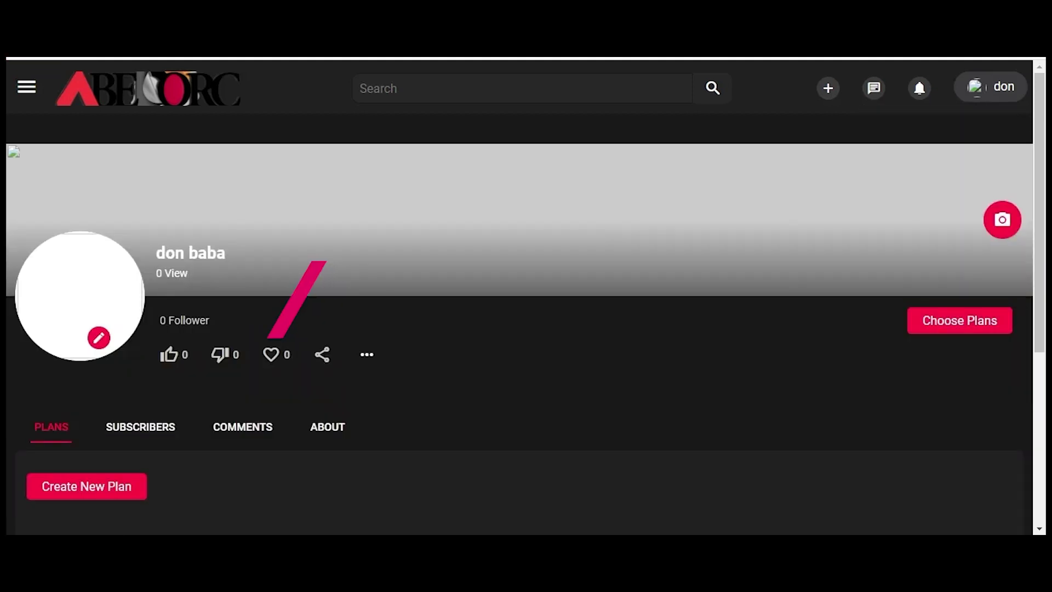
scroll(526, 329, down, 3)
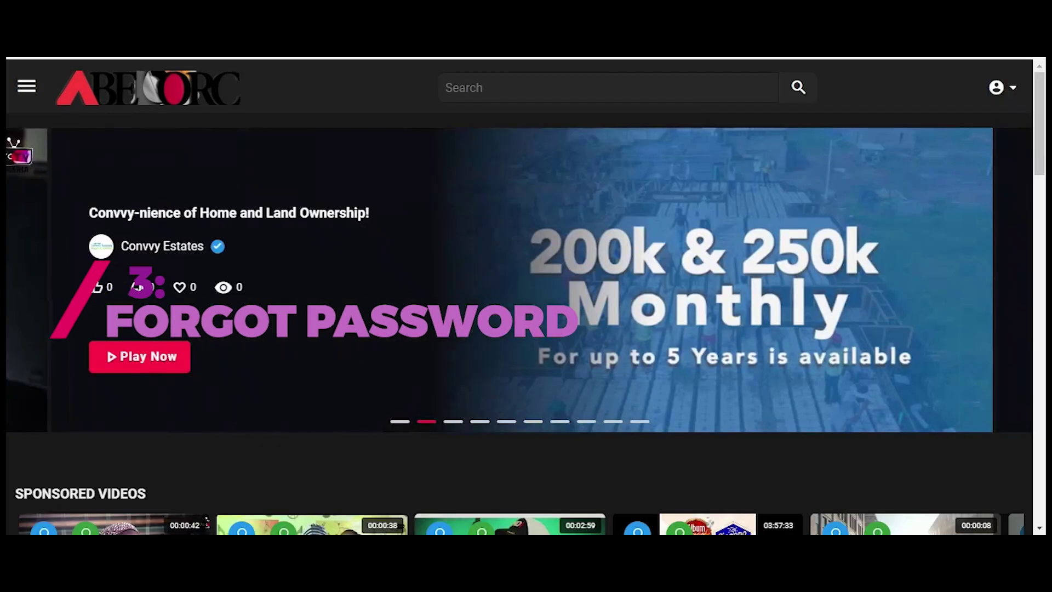
Send a password-reset email via Forgot Password and check the sent confirmation
click(1002, 87)
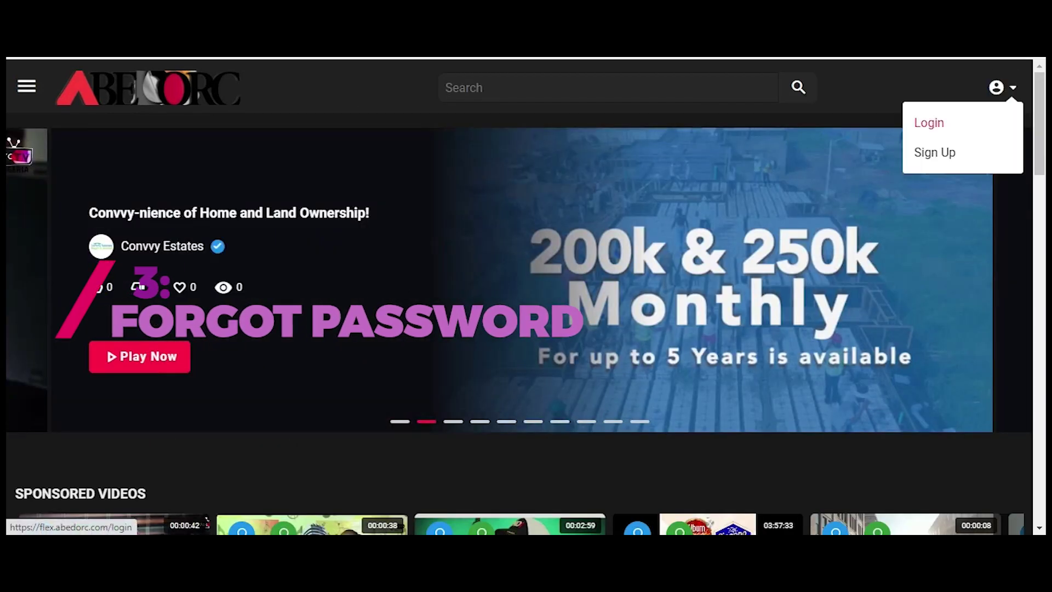
click(929, 123)
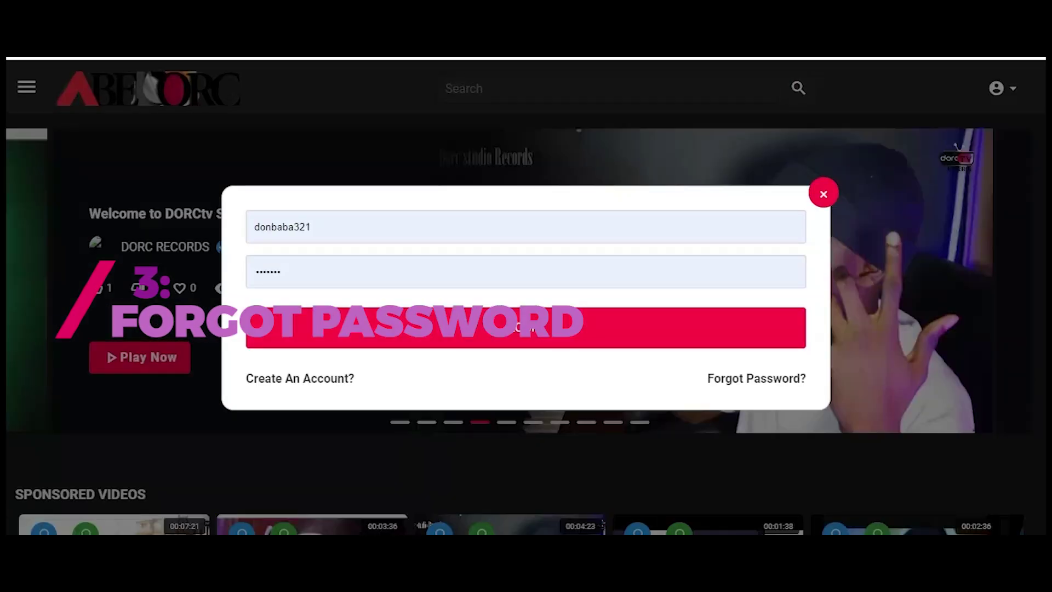
click(757, 378)
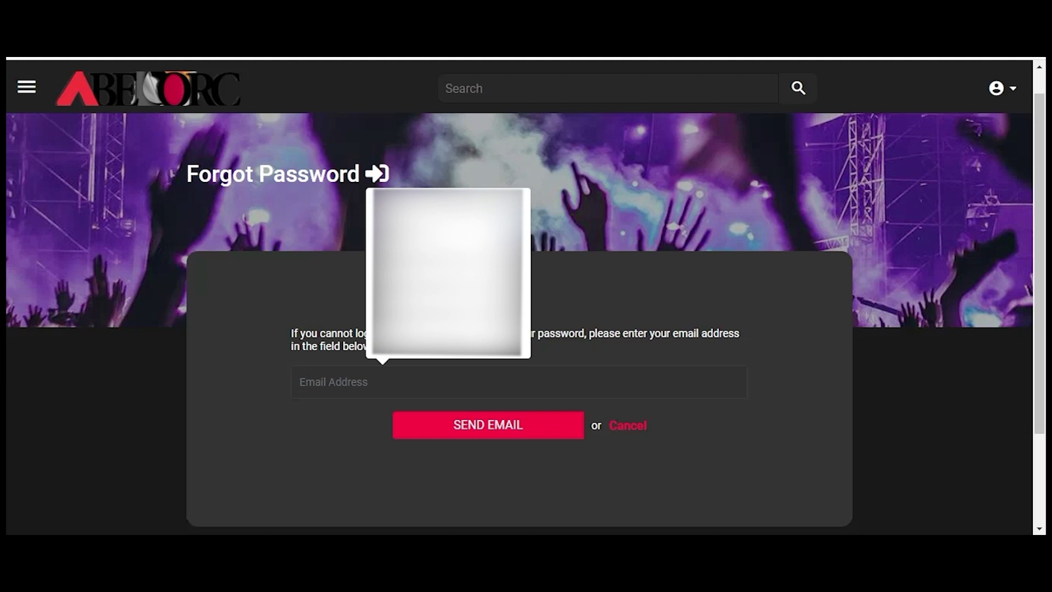
click(484, 434)
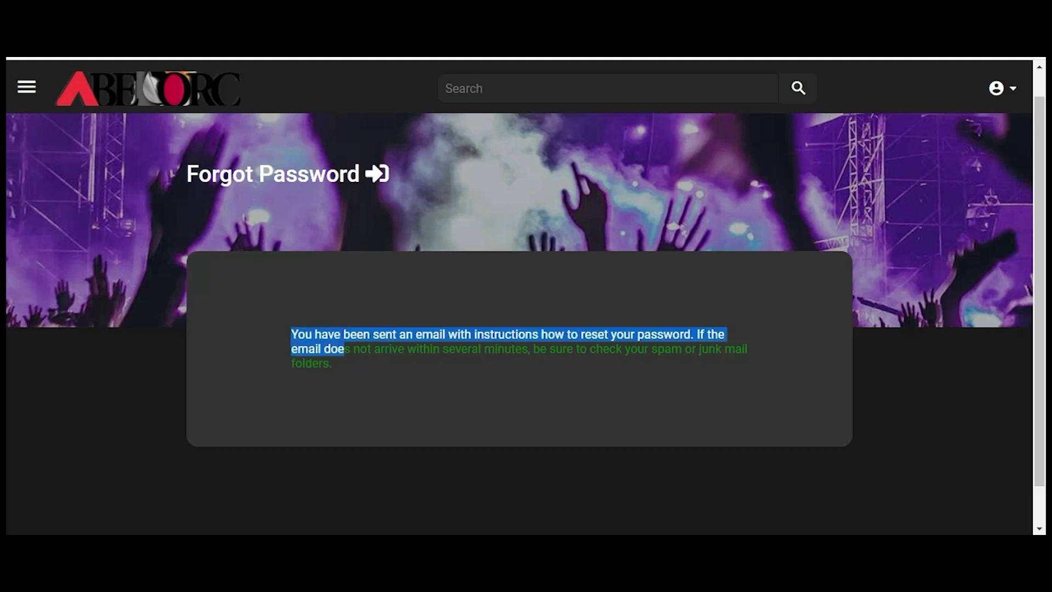
drag(321, 335, 501, 431)
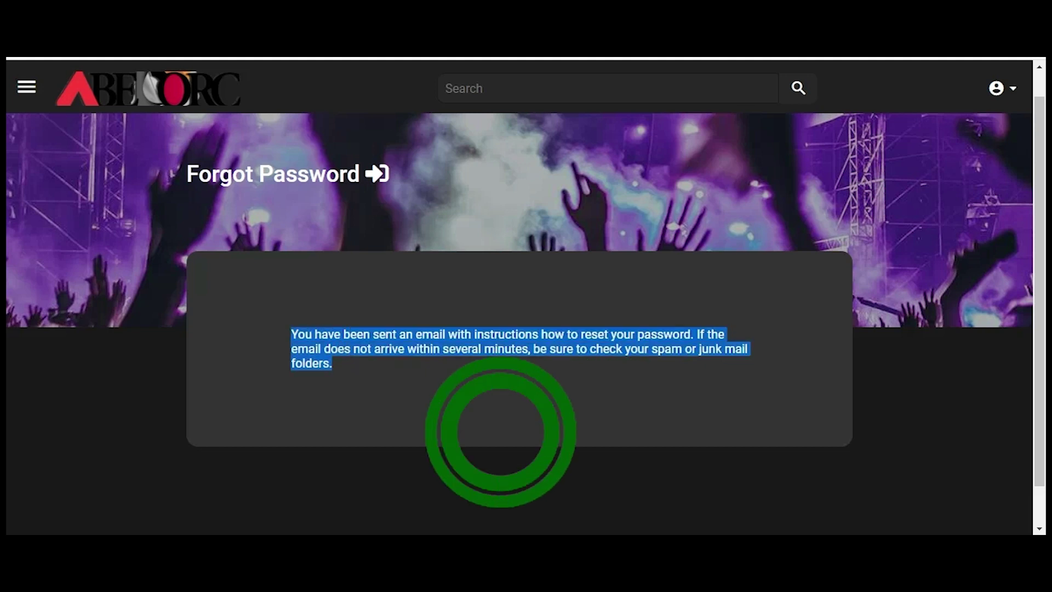
click(451, 446)
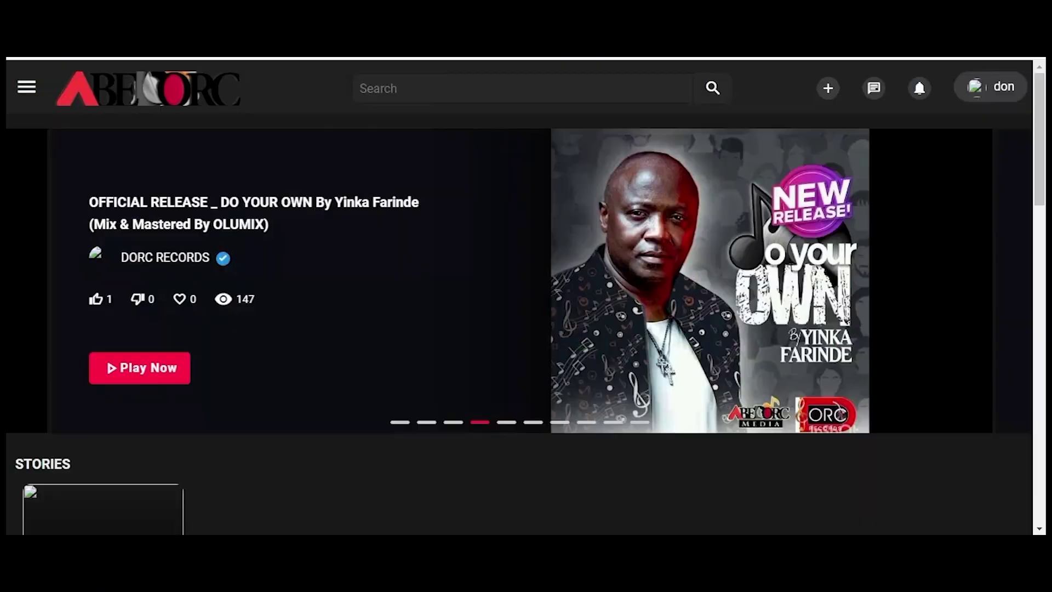
click(991, 87)
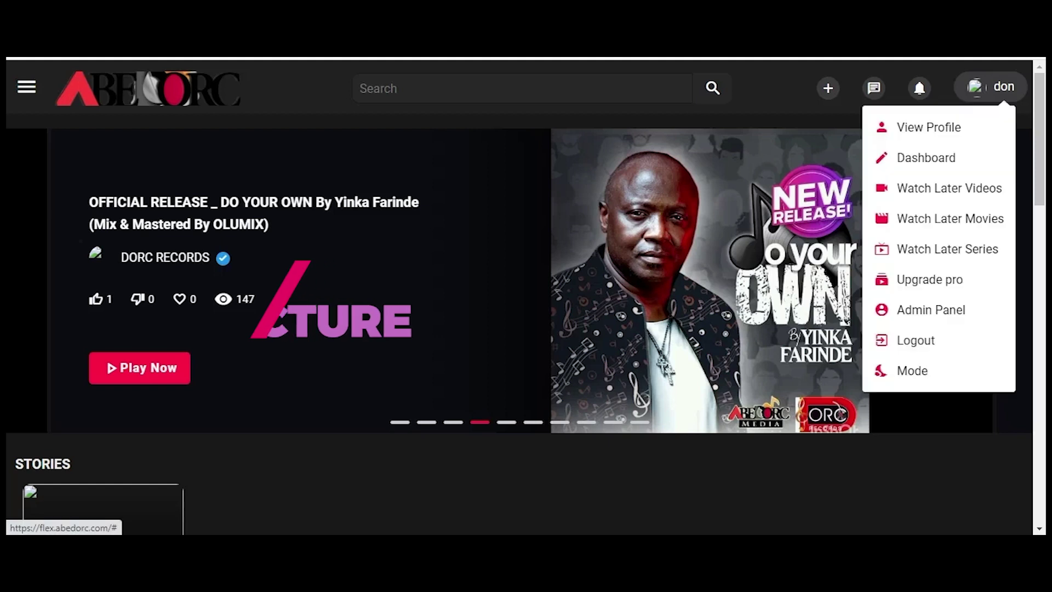
click(930, 126)
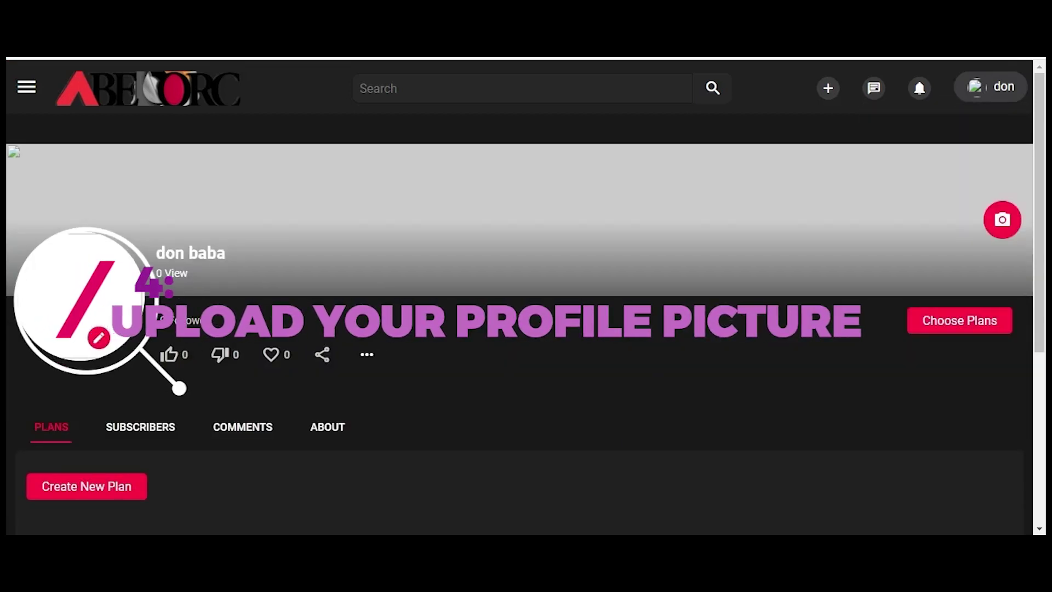
click(99, 337)
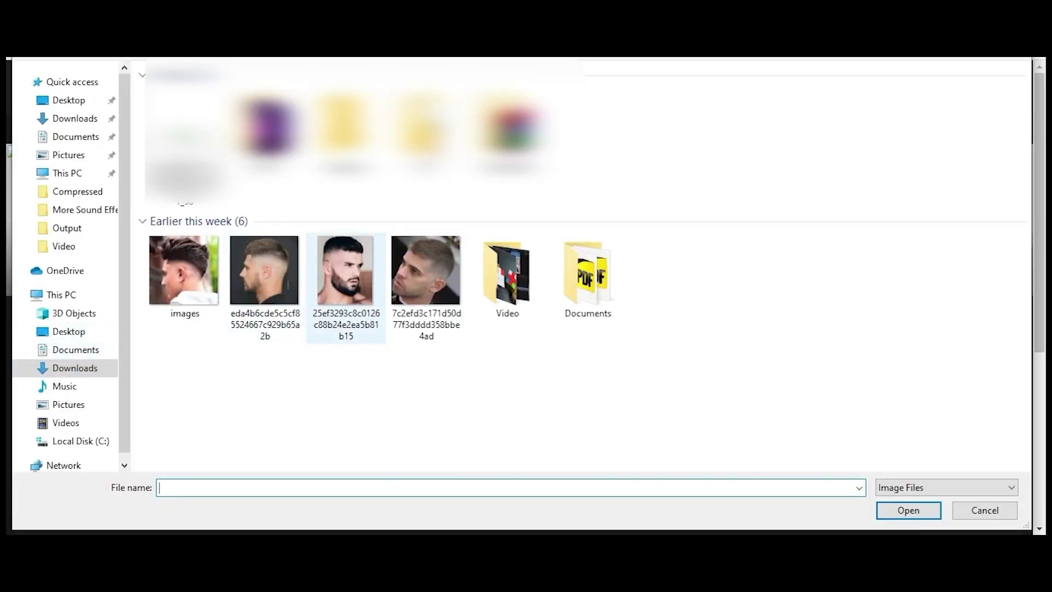
Use the bearded portrait as profile photo and upload mona-lisa-leonardo-da-vinci as cover
double_click(342, 271)
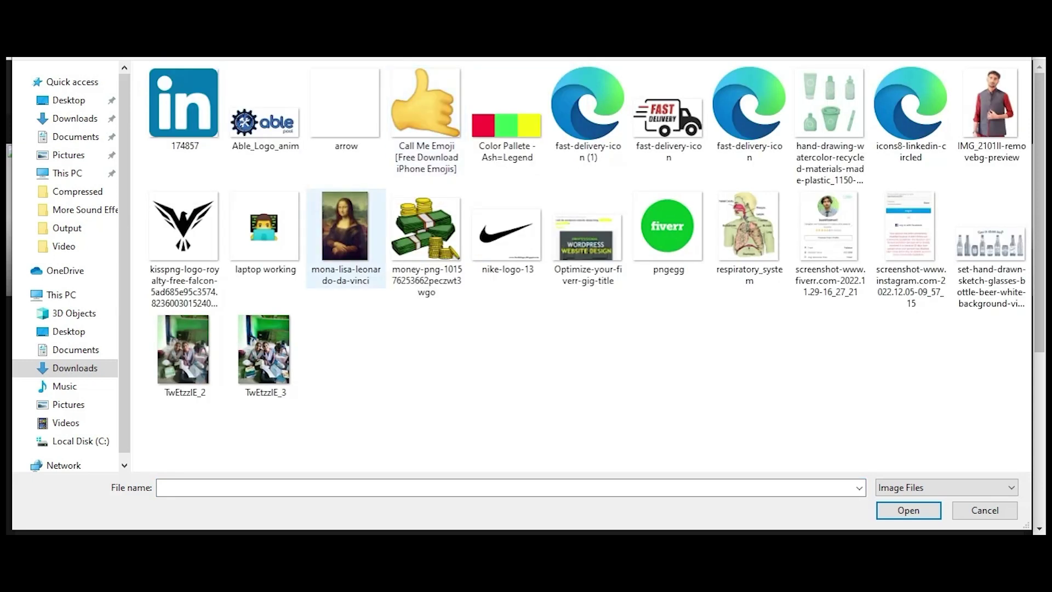
click(344, 221)
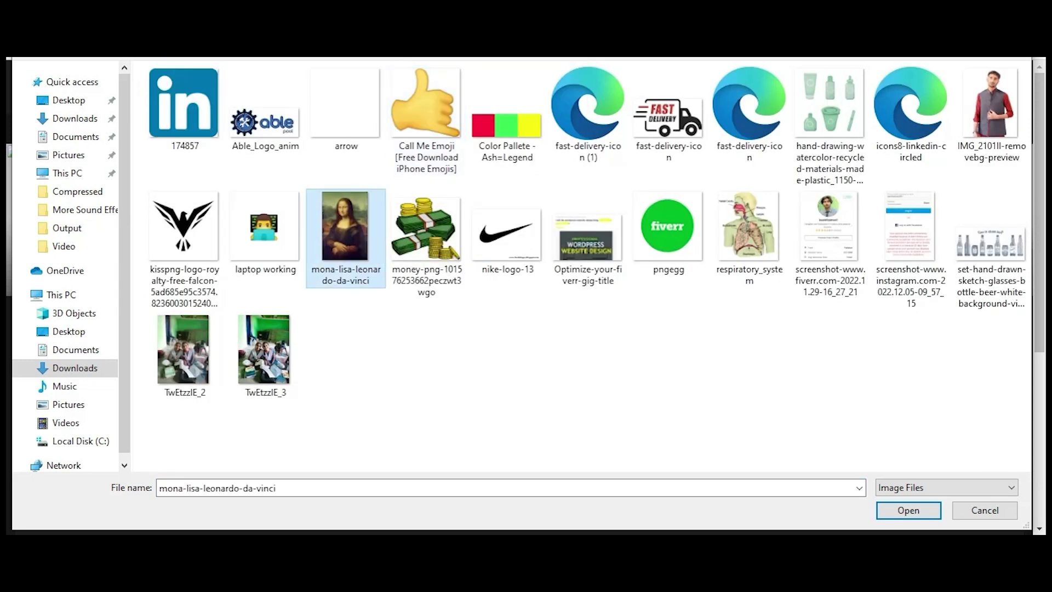
key(Return)
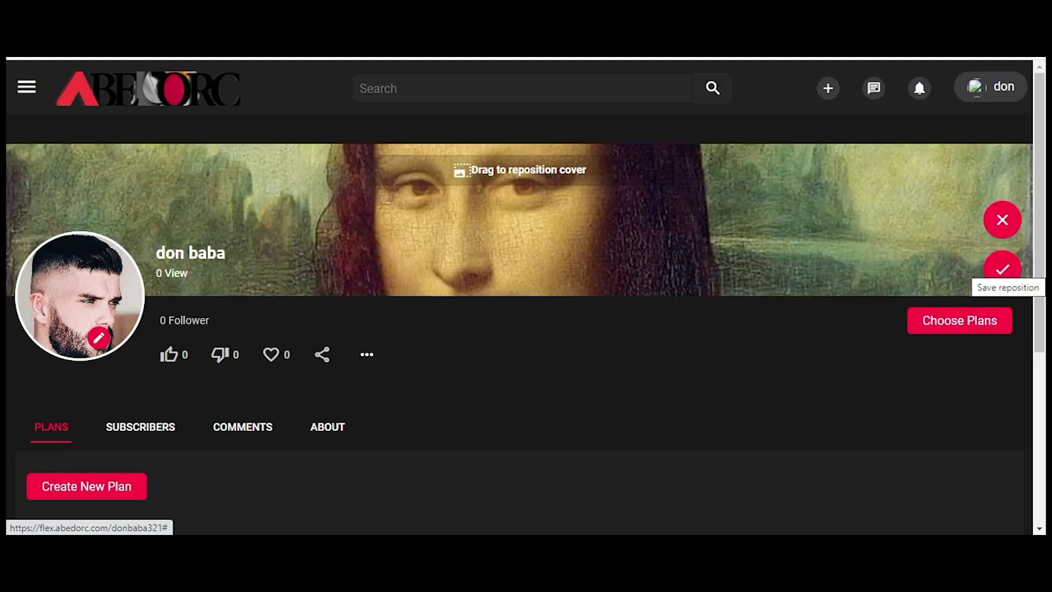
scroll(1003, 266, down, 2)
scroll(527, 329, down, 2)
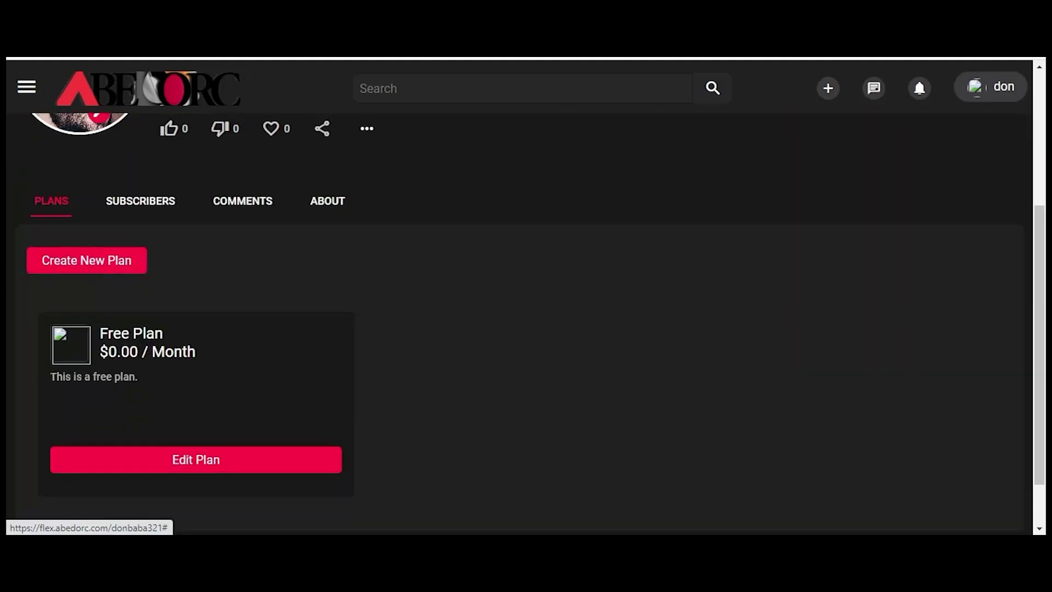
scroll(526, 329, up, 1)
Return to the home feed and show the + content-creation options
click(148, 88)
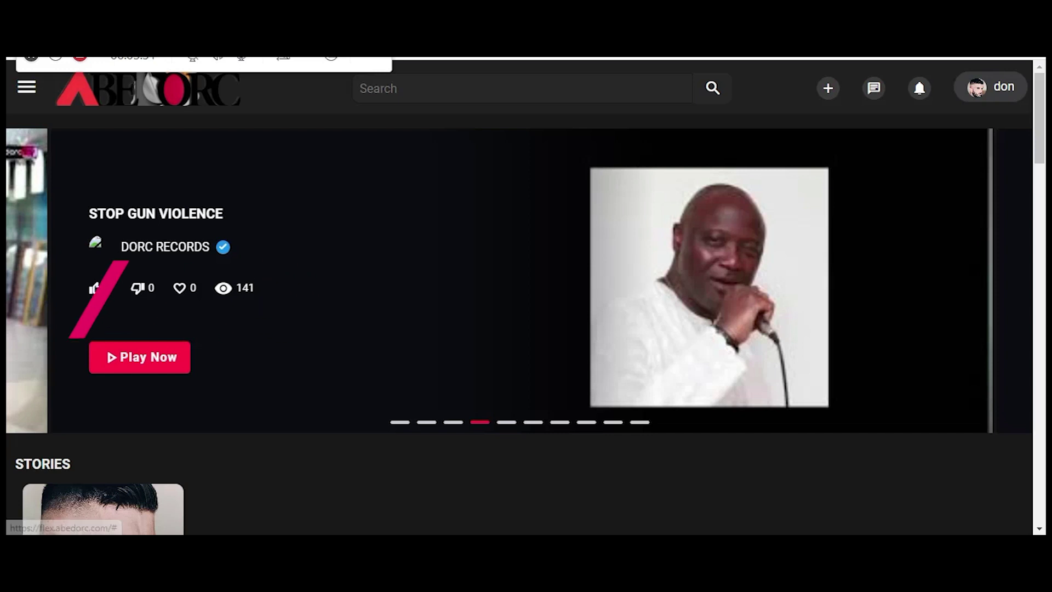
click(828, 88)
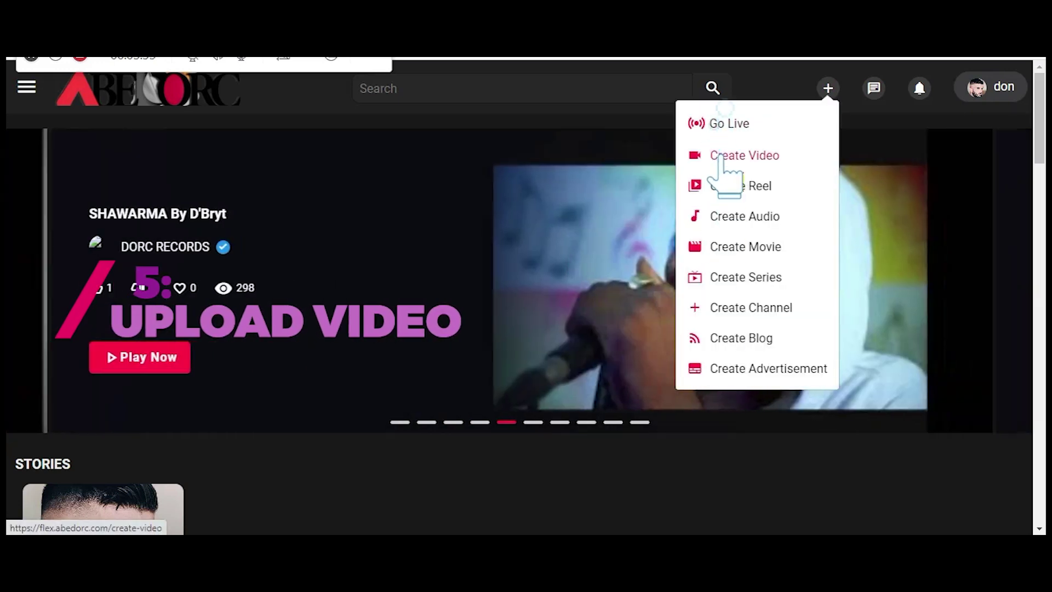
Choose Create Video from the + menu to start a new video upload
click(721, 156)
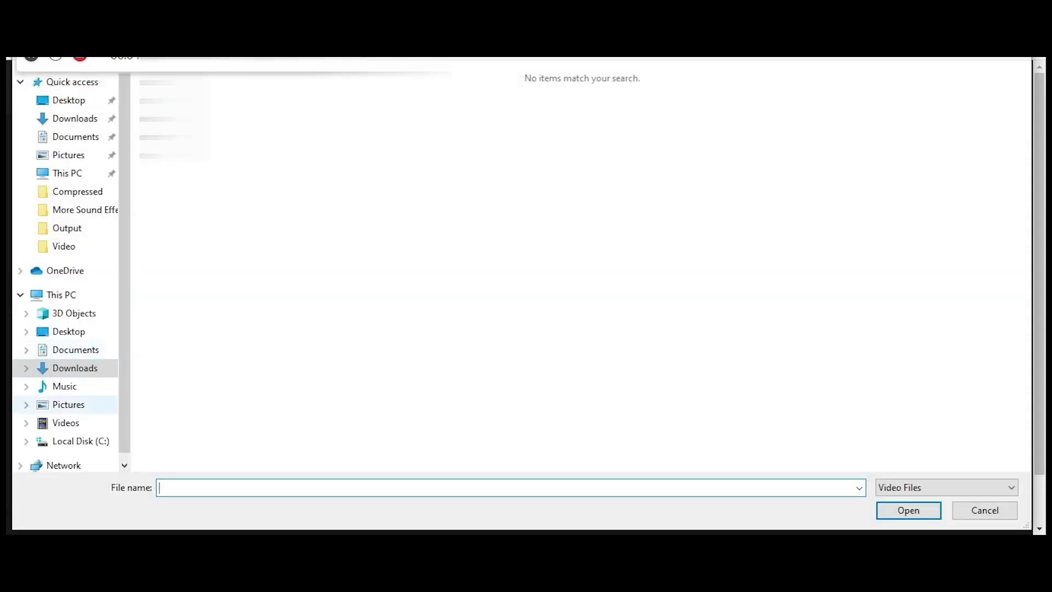
Upload Pexels Videos 2254244_Trim from the Pictures folder
click(66, 423)
click(69, 405)
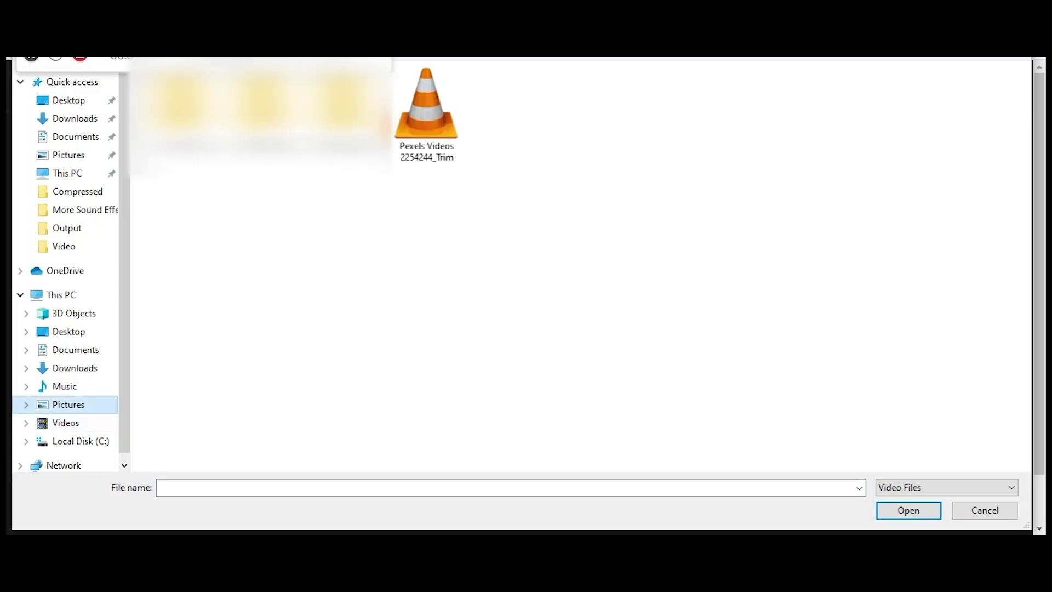
double_click(427, 123)
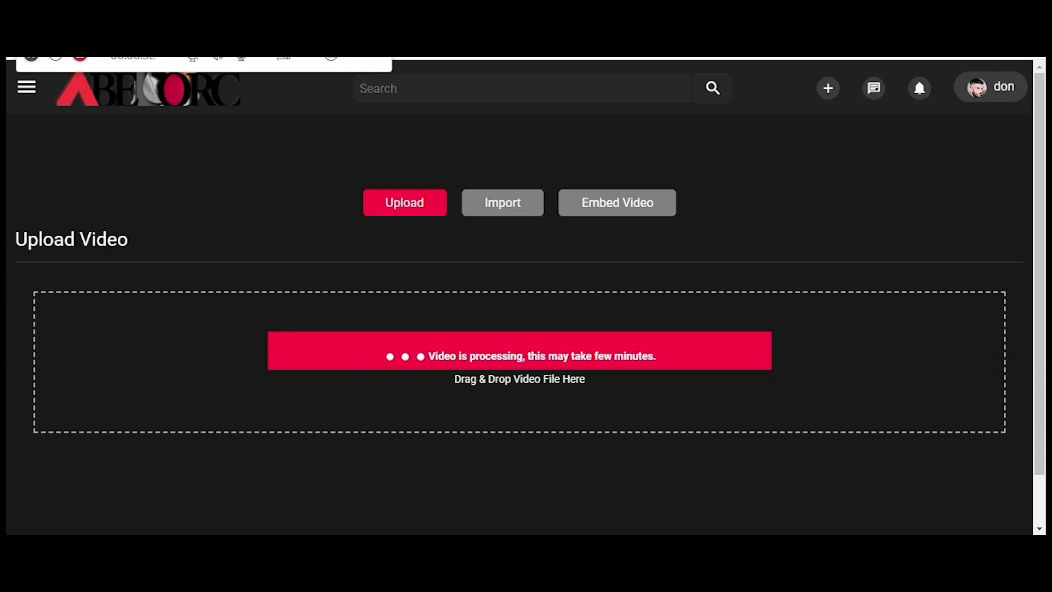
Give the video title 'Just for fun', a description, tip, #fun/#enjoy tags and Anyone privacy
key(ctrl+a)
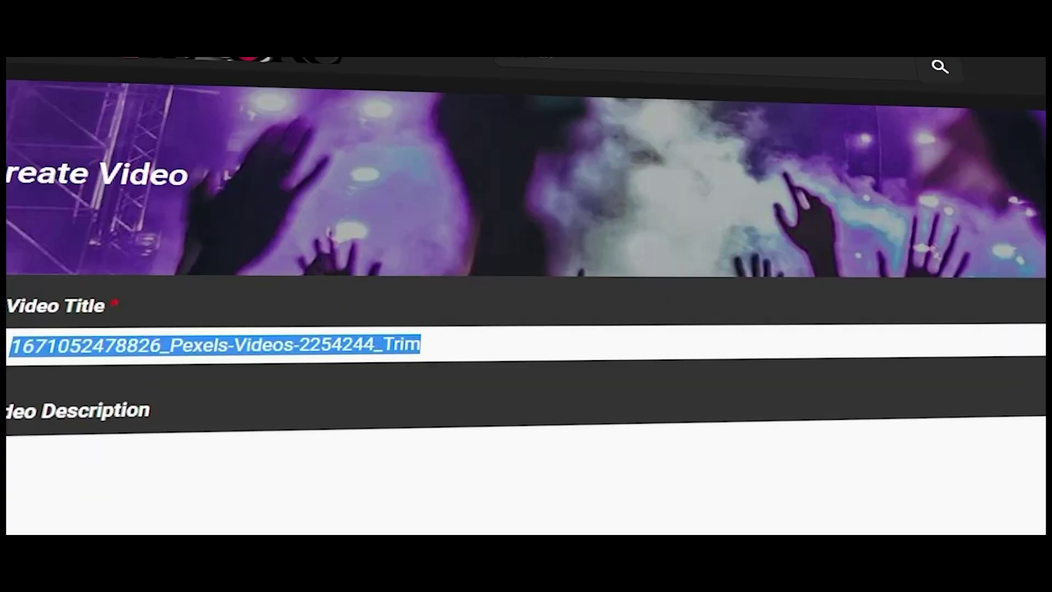
text(Just for fun)
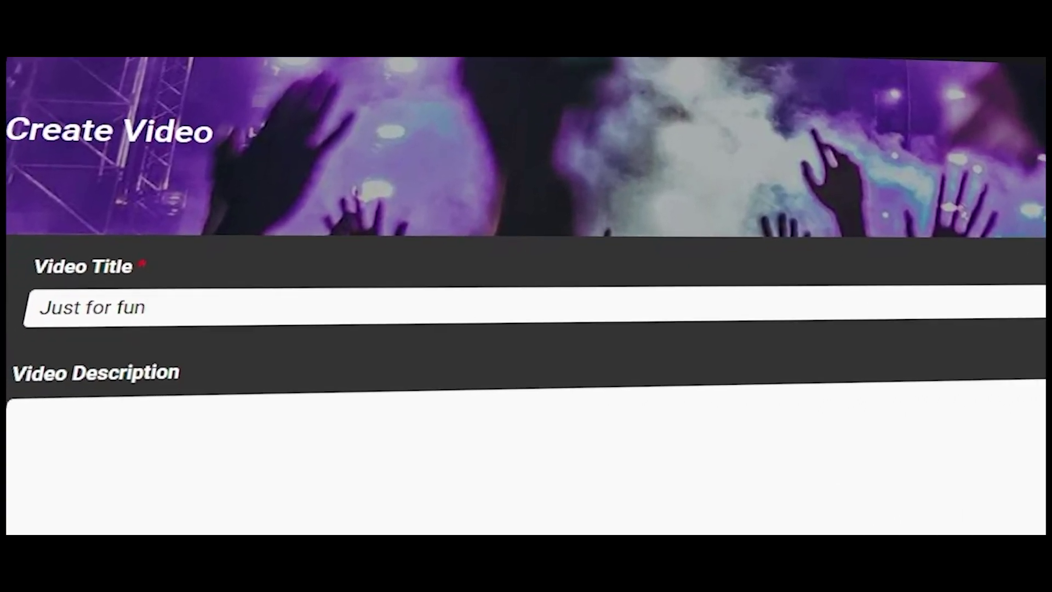
key(Tab)
text(this video made)
text( for)
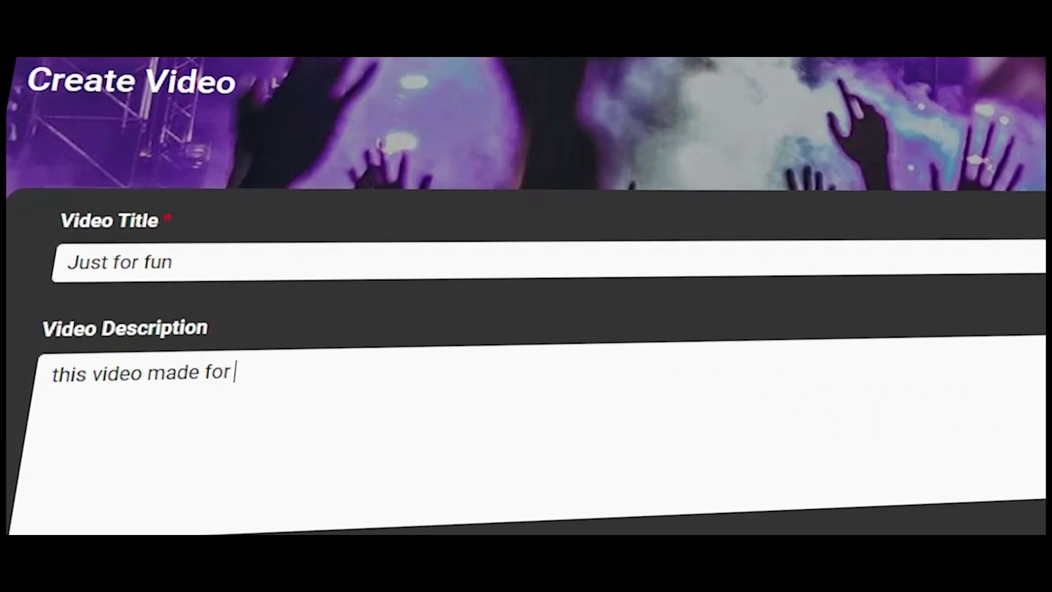
text( fun so enjoy it)
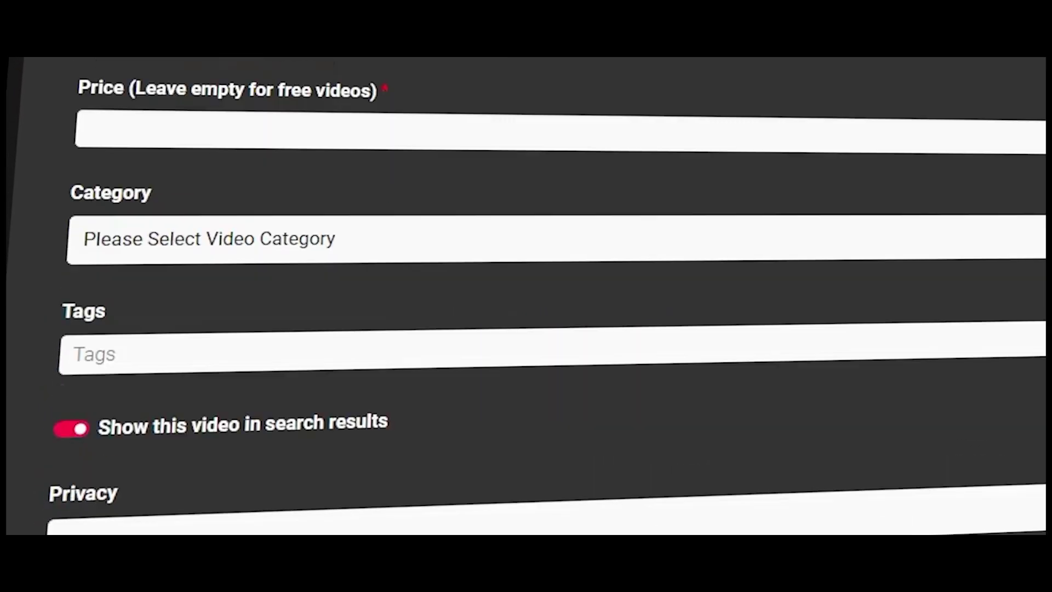
click(246, 132)
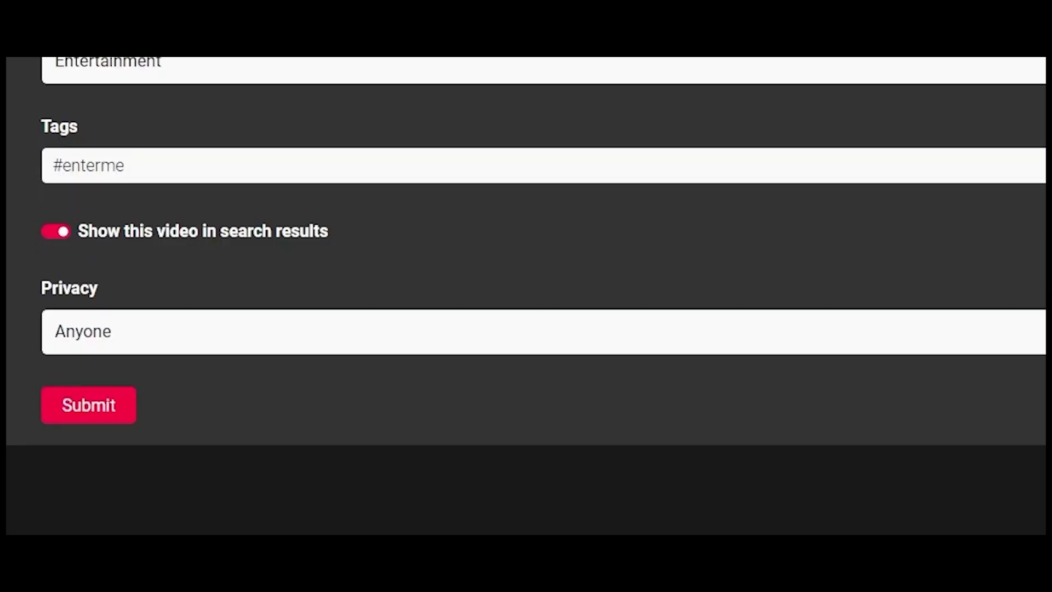
text(#fun #enjoy)
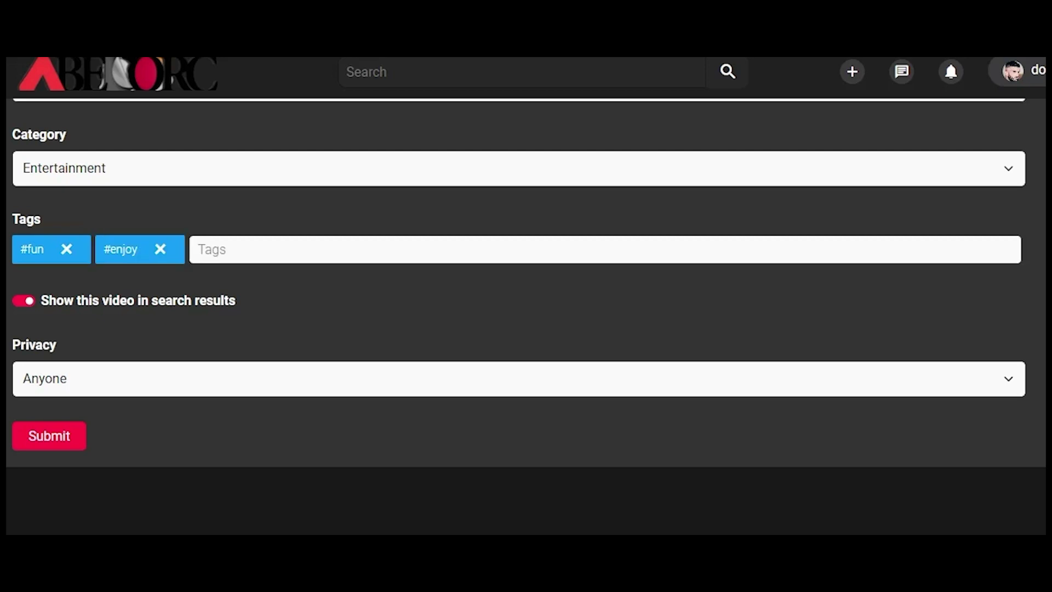
click(518, 379)
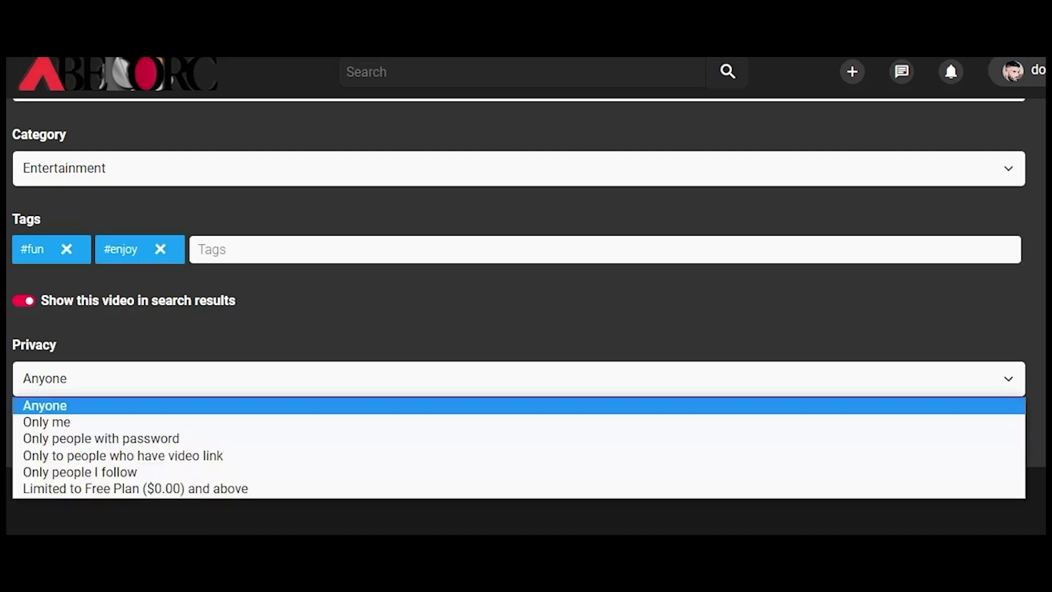
click(518, 404)
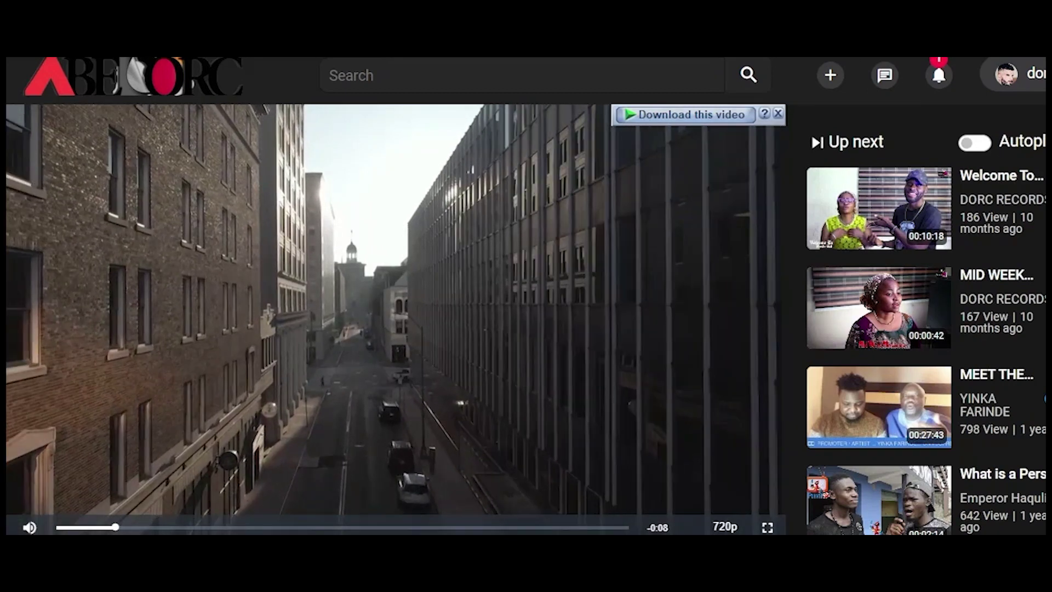
Read the video-processed notification, dismiss it, and start creating a new movie
click(939, 76)
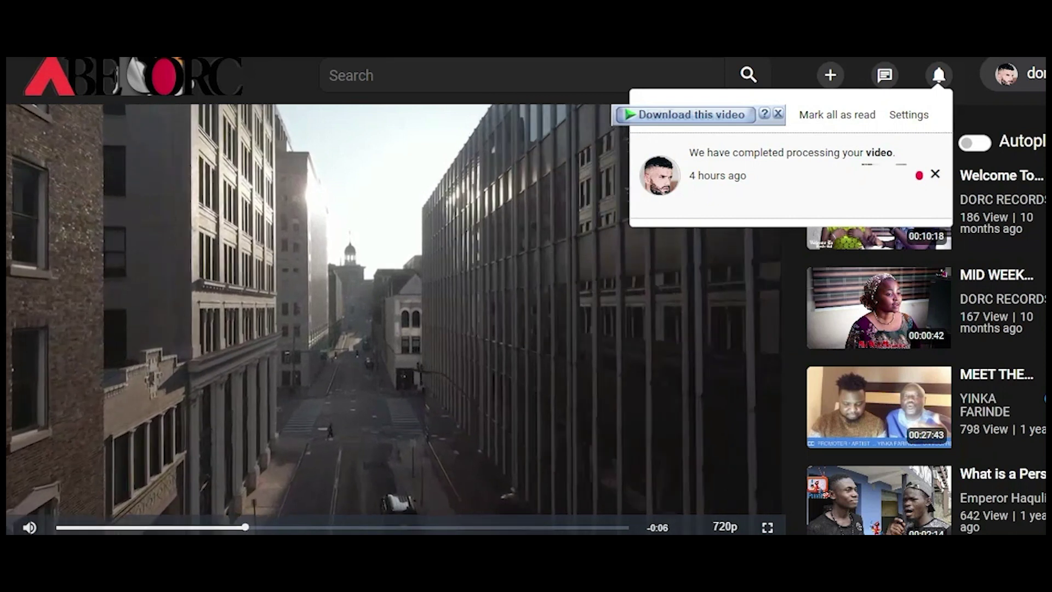
key(Escape)
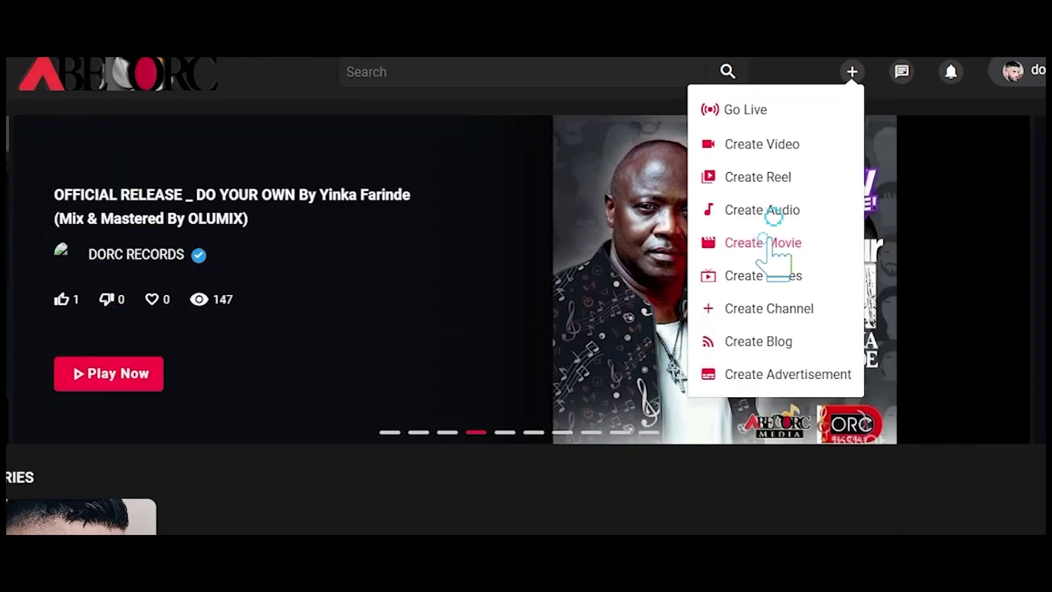
click(770, 240)
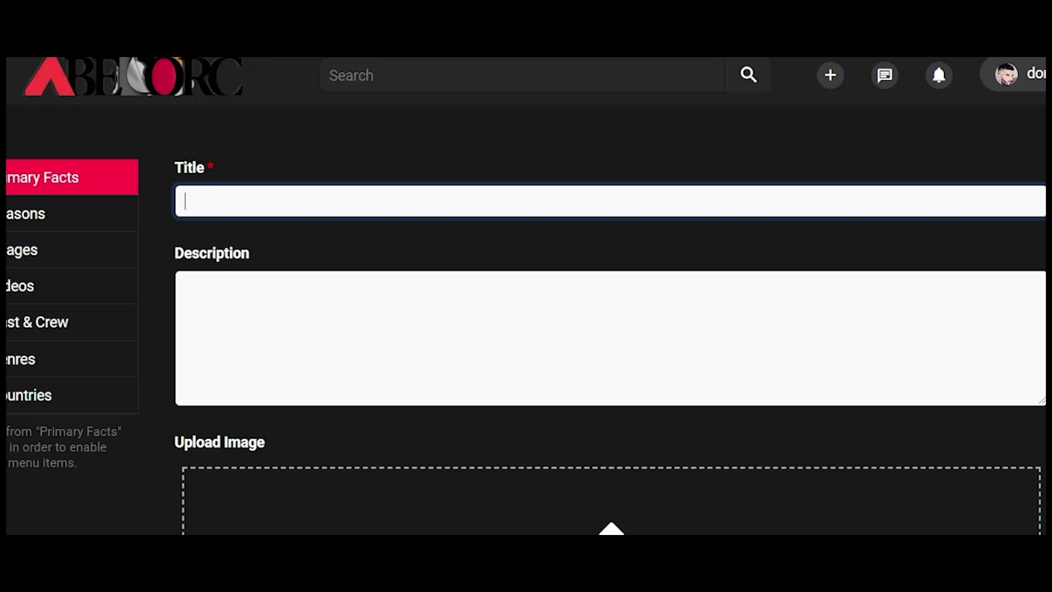
Fill in the movie's description and purchase price, and set its language to Hindi
key(Tab)
text(th)
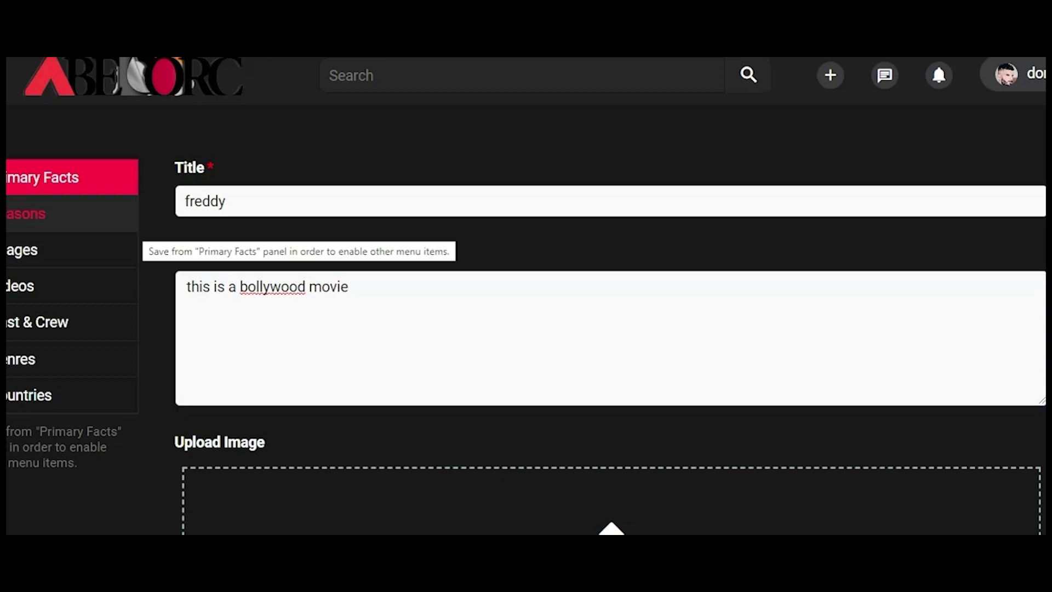
scroll(527, 329, down, 10)
scroll(527, 328, up, 2)
scroll(526, 329, up, 6)
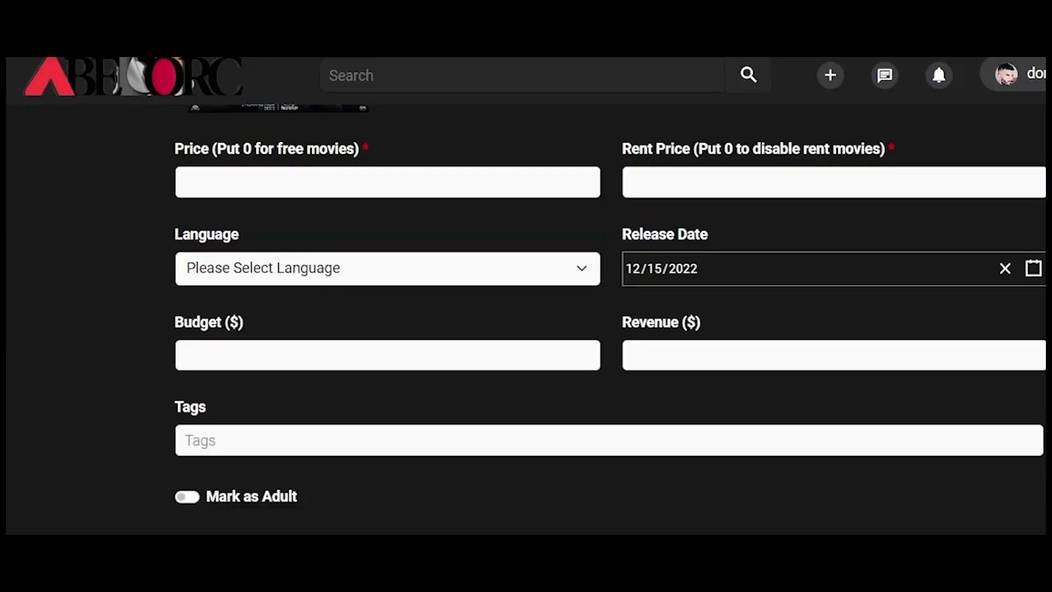
click(387, 234)
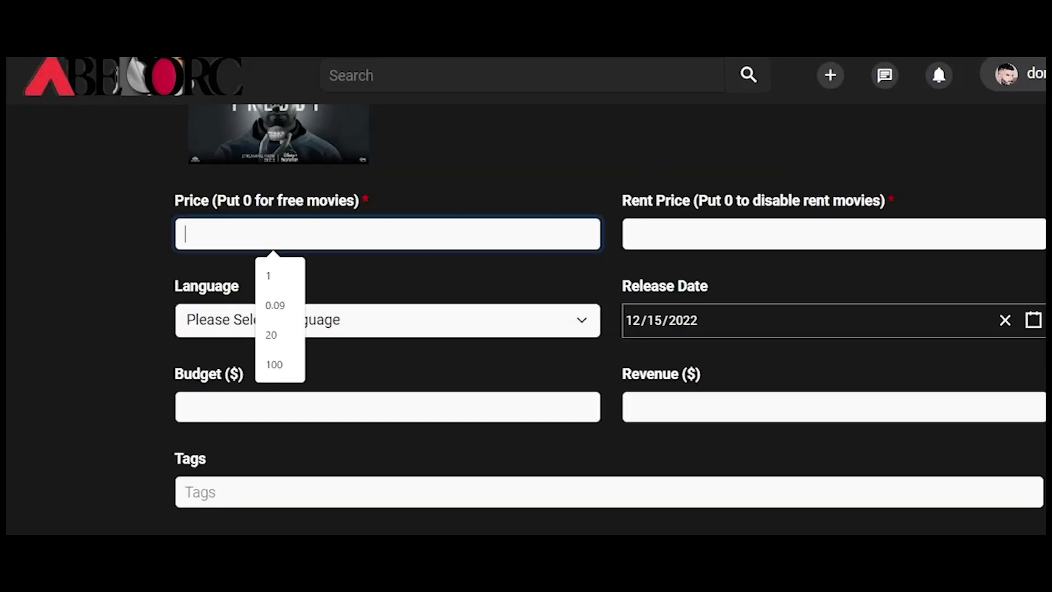
text(0)
text(5)
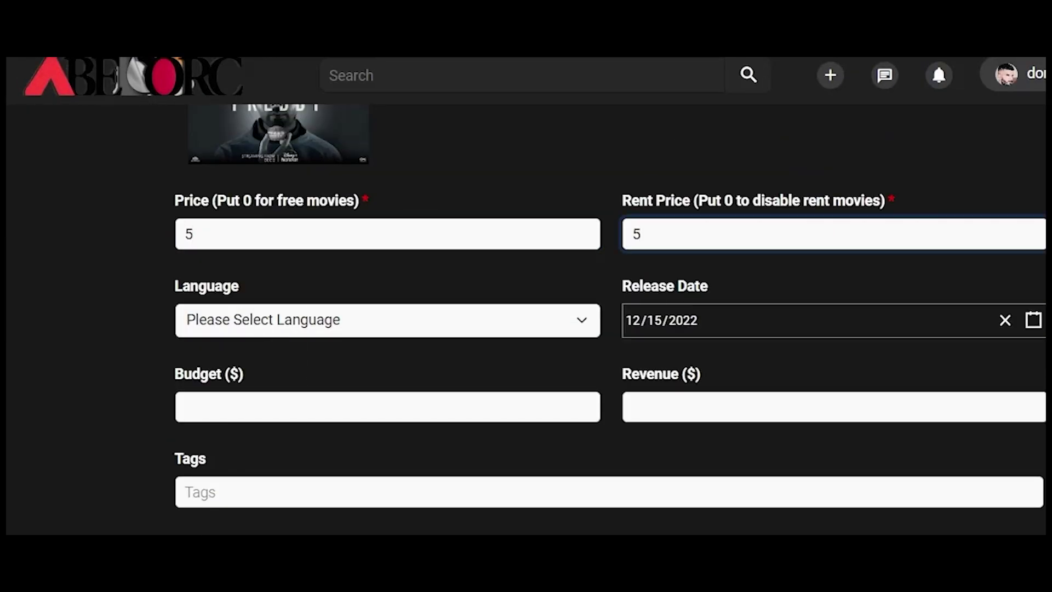
scroll(527, 329, down, 1)
click(386, 242)
scroll(448, 398, up, 1)
scroll(450, 399, up, 1)
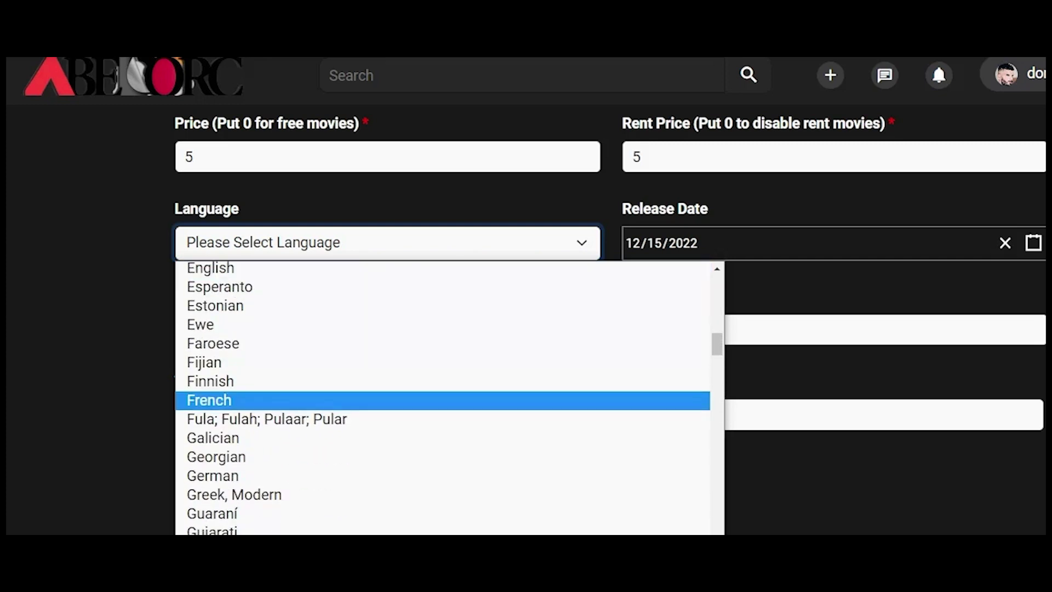
scroll(450, 399, down, 20)
scroll(449, 399, up, 6)
scroll(450, 399, up, 9)
scroll(450, 398, up, 20)
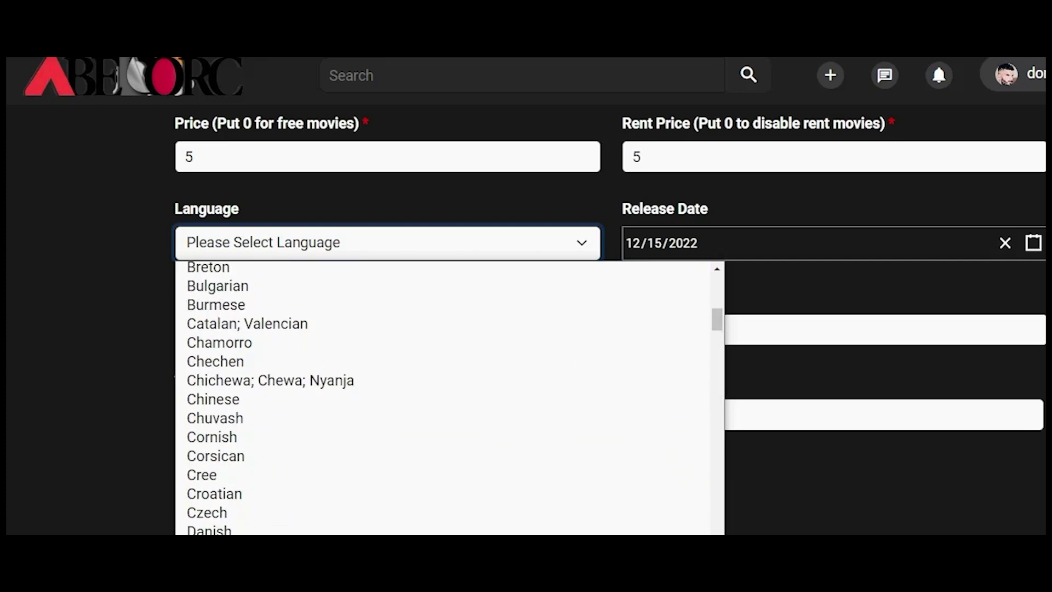
scroll(450, 399, down, 9)
click(450, 325)
Set the release date to December 2, 2022 and add tags #bollywood and #fight
click(654, 243)
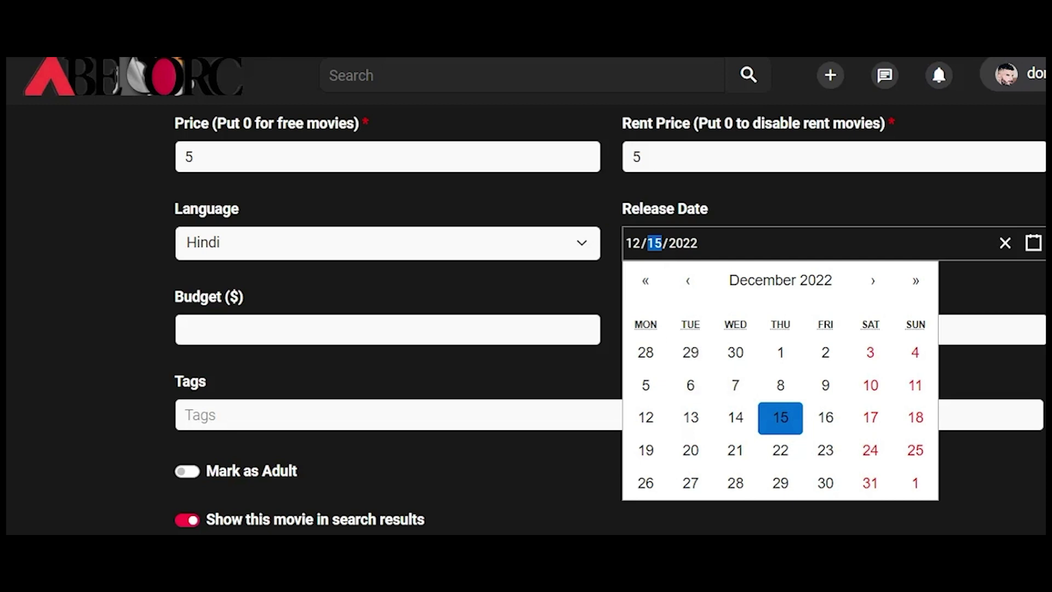
click(825, 352)
scroll(387, 374, up, 1)
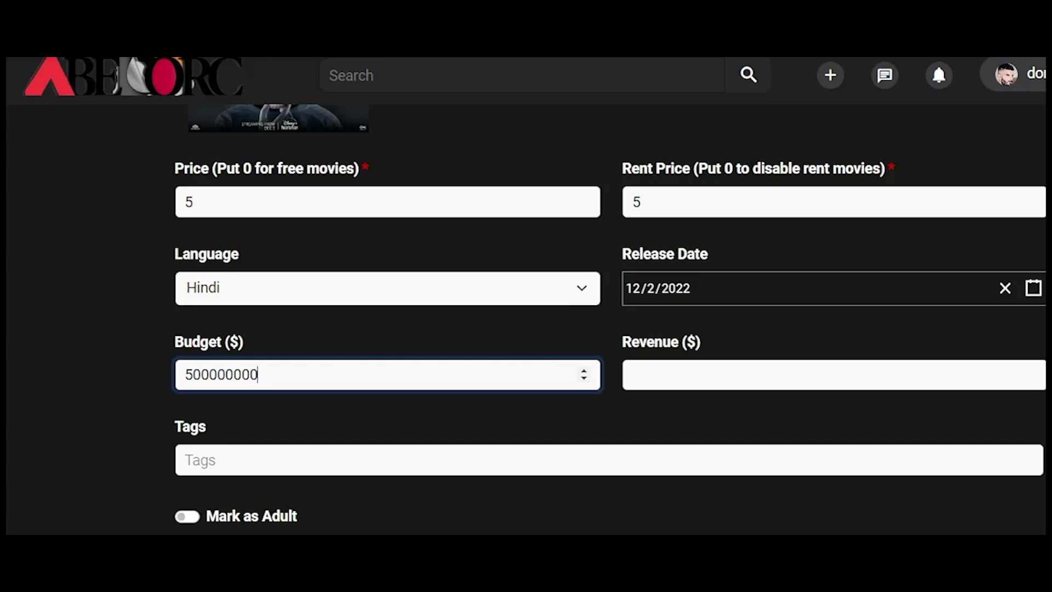
scroll(609, 329, down, 2)
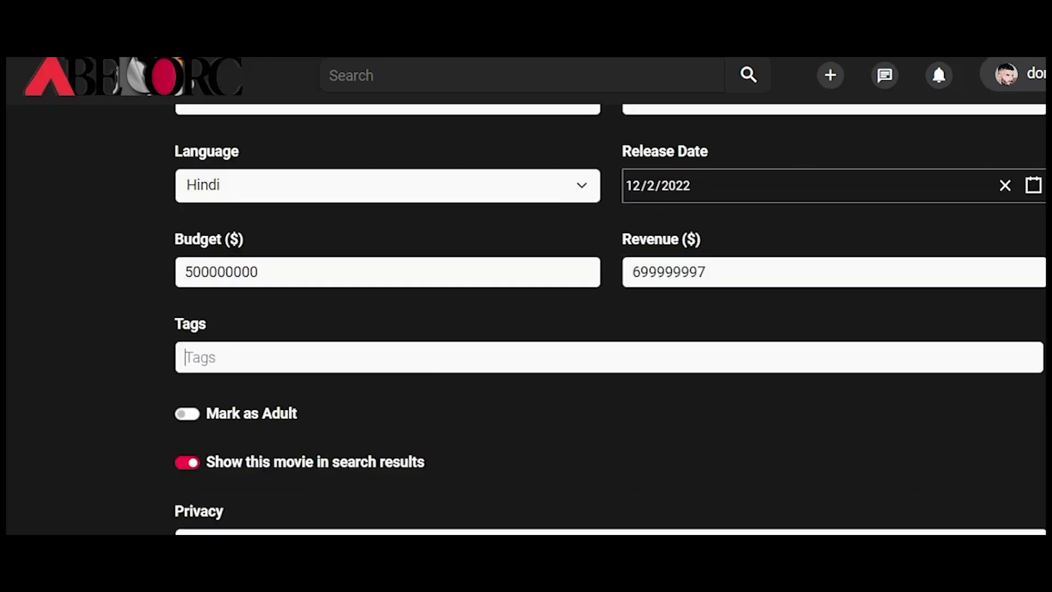
key(Return)
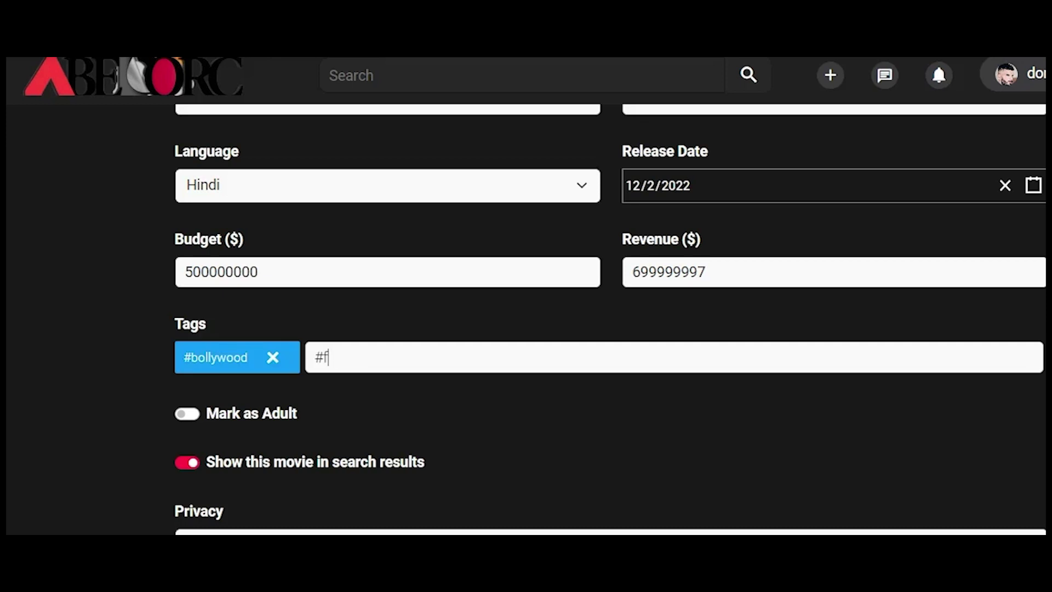
text(ight)
key(Return)
scroll(609, 329, down, 2)
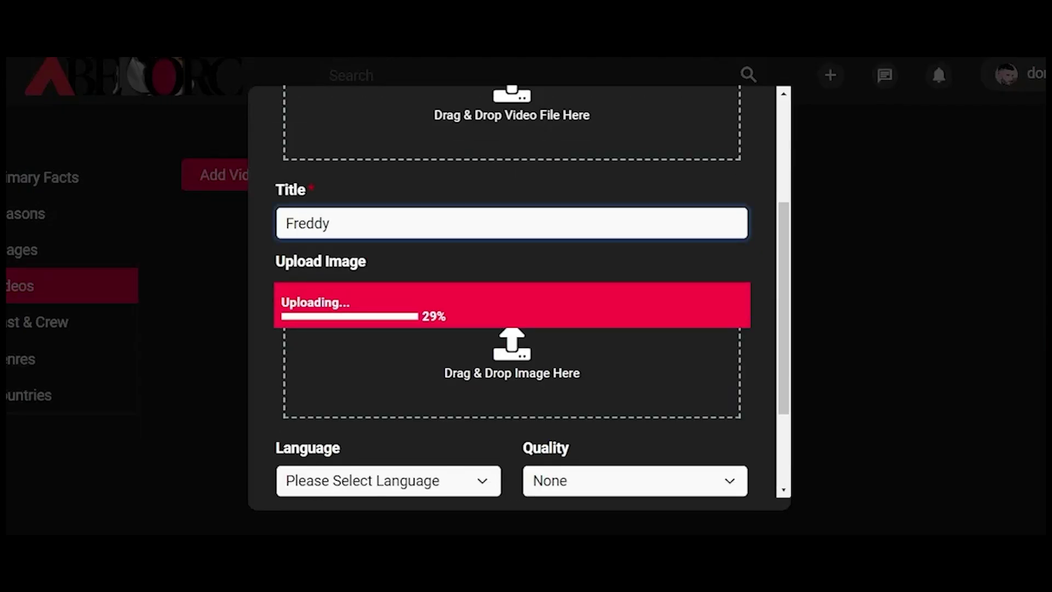
scroll(519, 297, down, 2)
Choose the Freddy video's language and keep Trailer as its category
click(388, 348)
scroll(542, 194, down, 5)
scroll(542, 192, up, 3)
scroll(543, 193, up, 2)
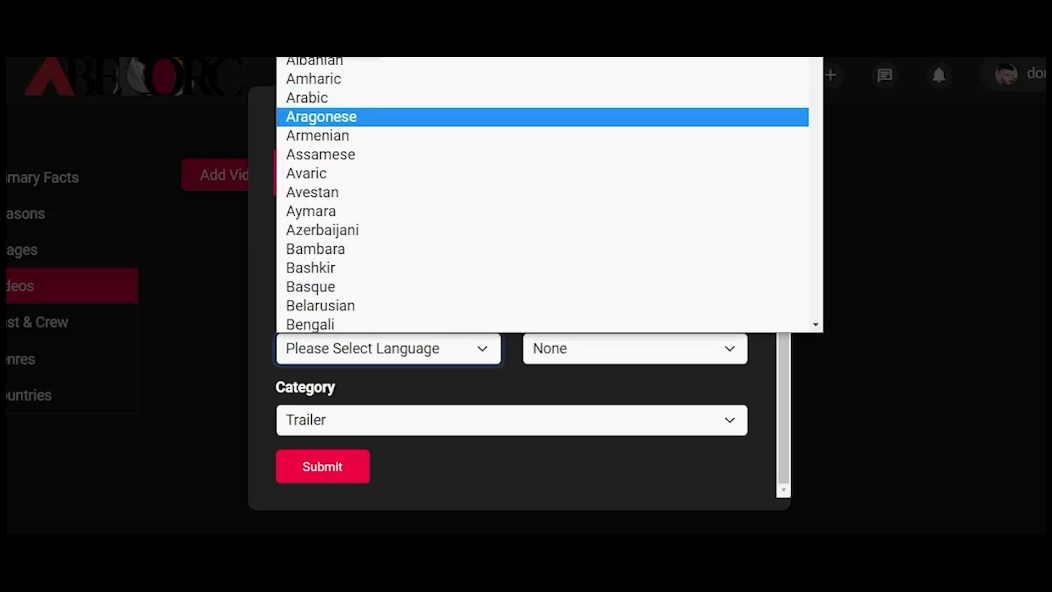
scroll(542, 193, down, 2)
key(Escape)
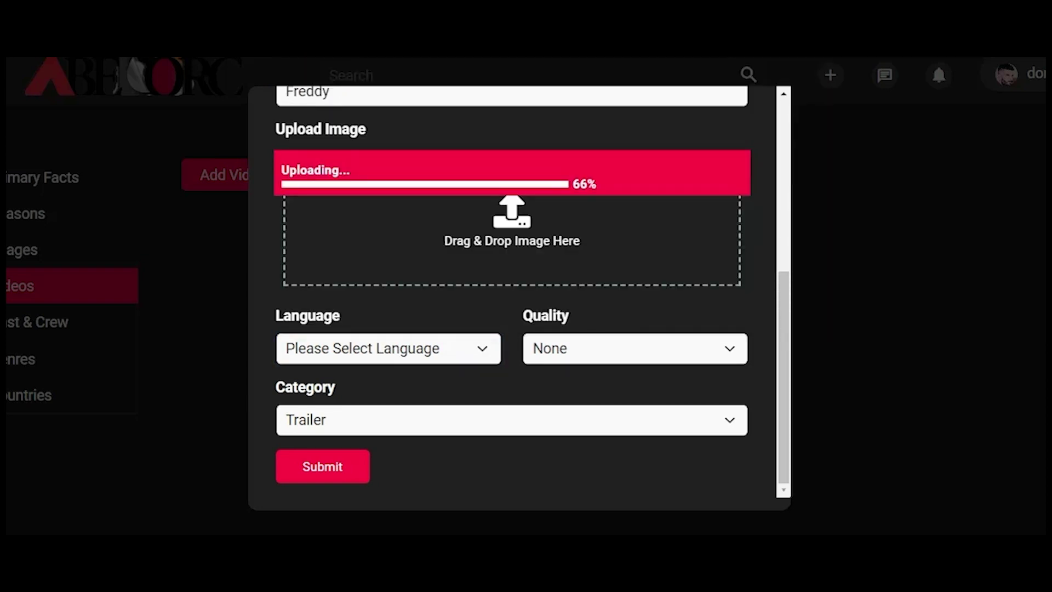
click(388, 348)
scroll(549, 195, down, 10)
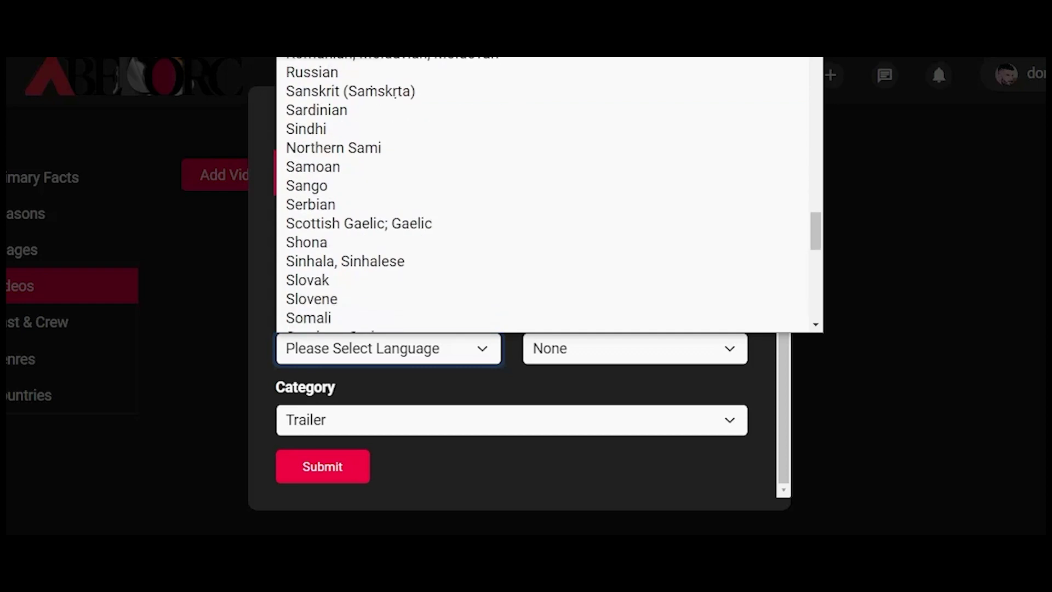
scroll(550, 195, down, 5)
scroll(549, 194, up, 15)
scroll(549, 194, up, 3)
scroll(550, 196, down, 10)
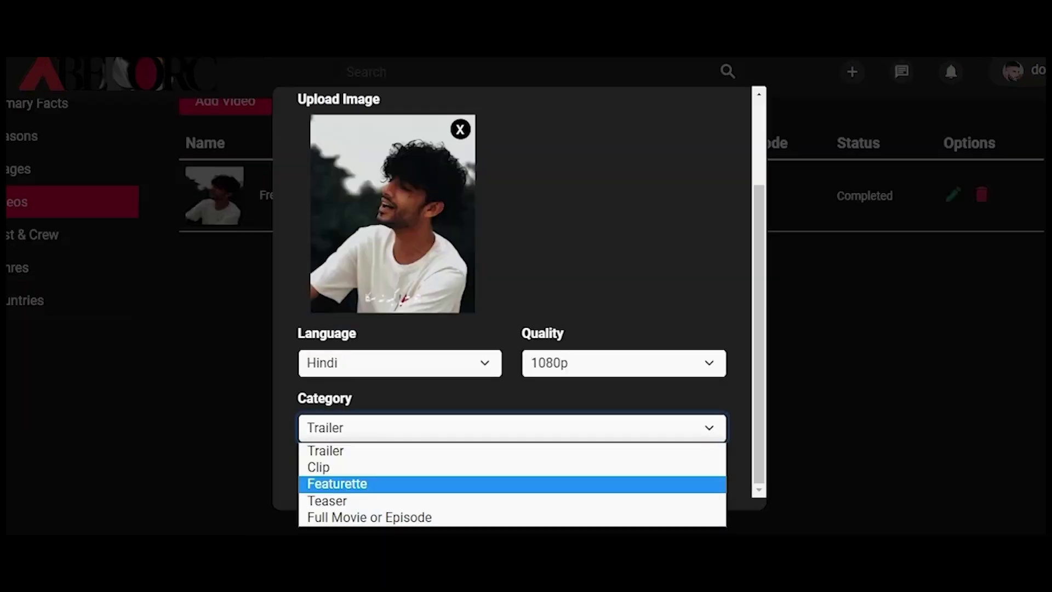
key(Return)
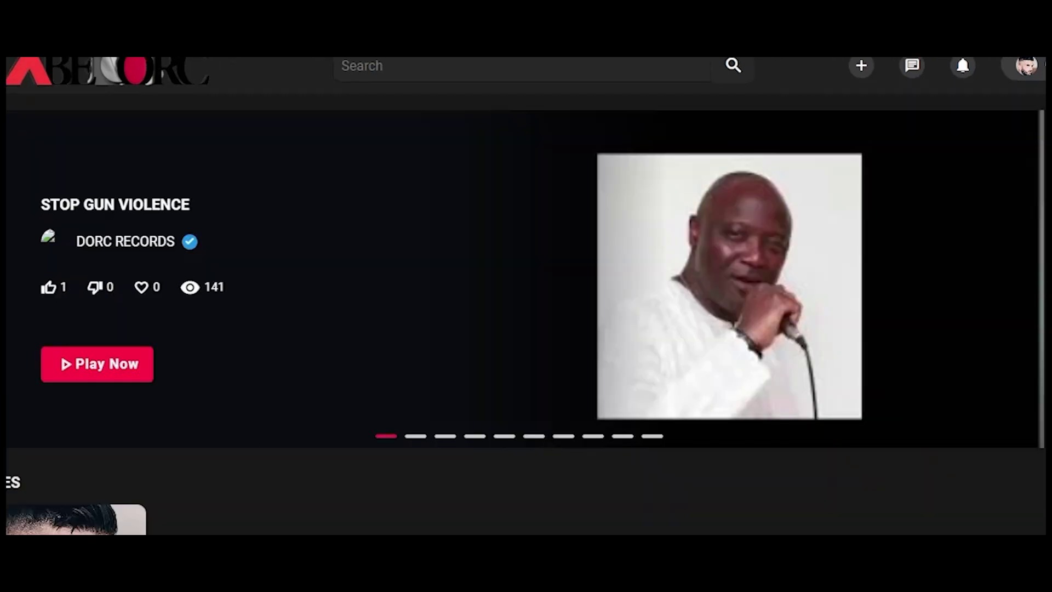
Create a reel titled 'company' with description 'how to use laptop' and submit it
click(861, 65)
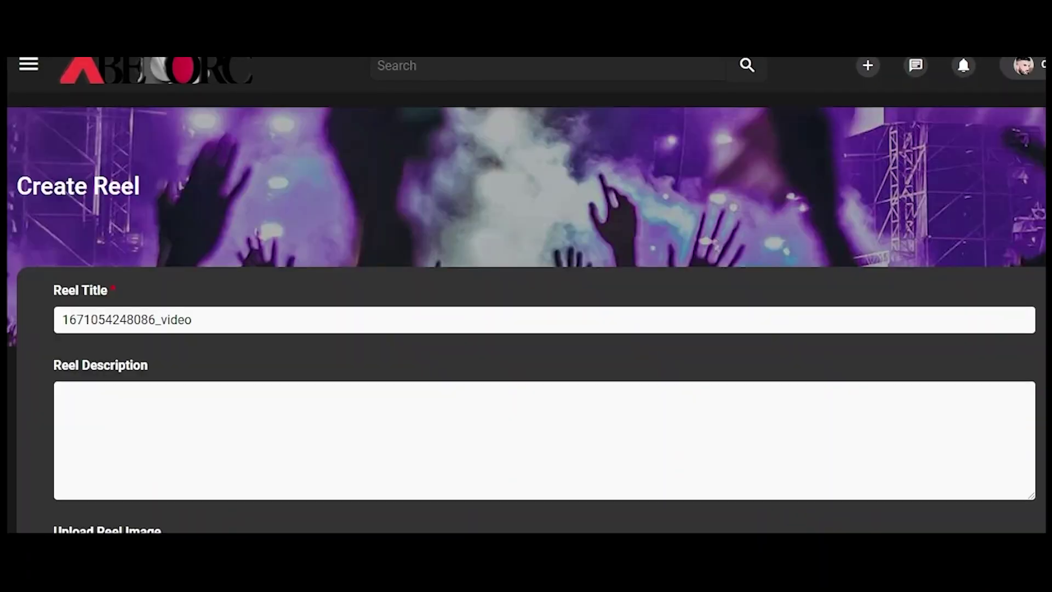
key(ctrl+a)
text(company)
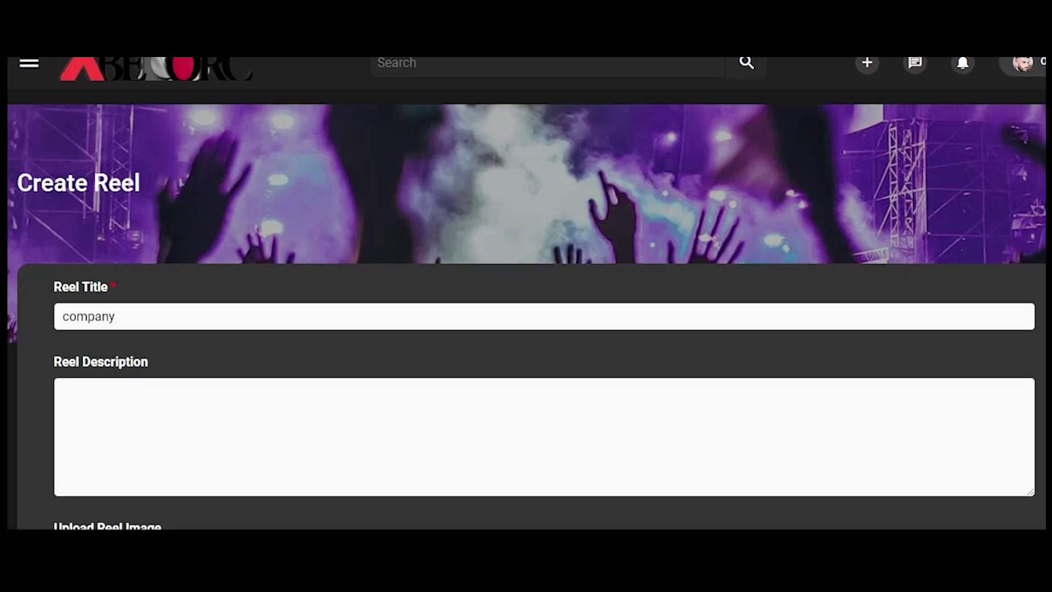
scroll(526, 300, down, 1)
key(Tab)
scroll(527, 329, down, 1)
text(how to use laptop)
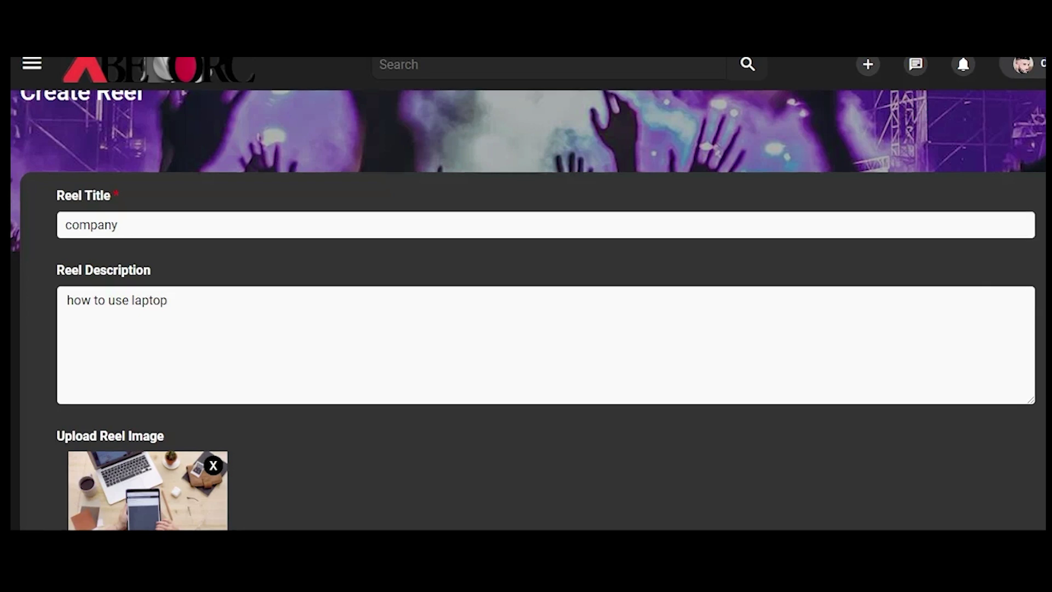
scroll(526, 329, down, 5)
click(92, 369)
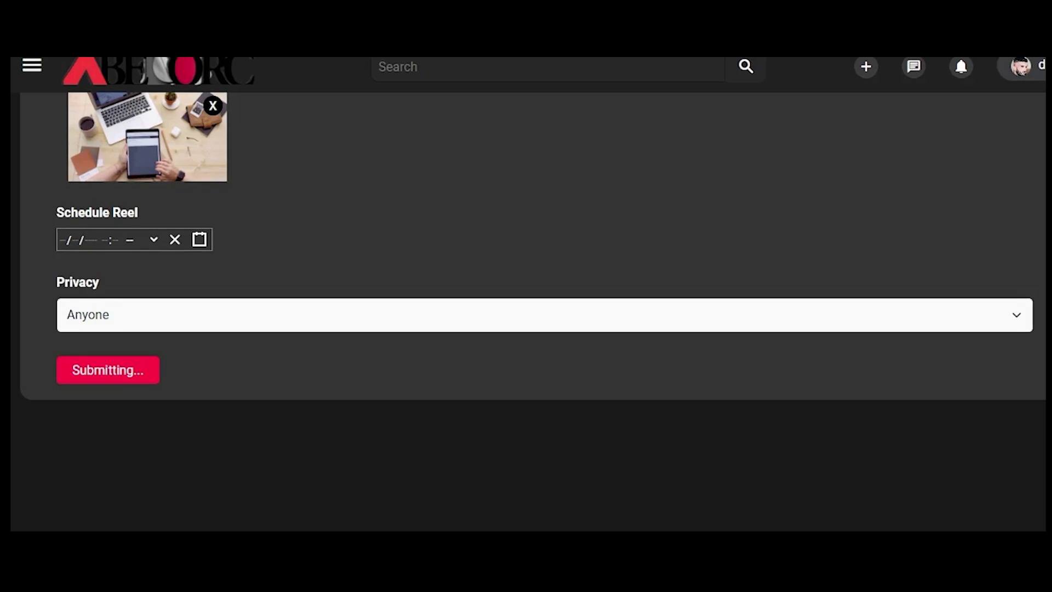
scroll(527, 329, down, 3)
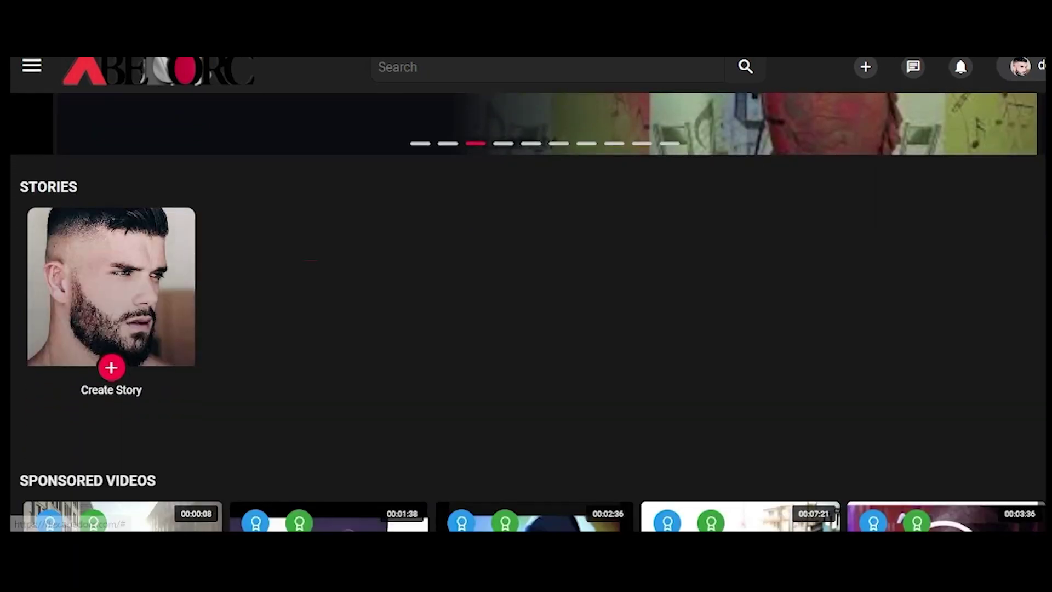
Share images.jpg from Downloads as a new story, then begin a new audio upload
click(112, 375)
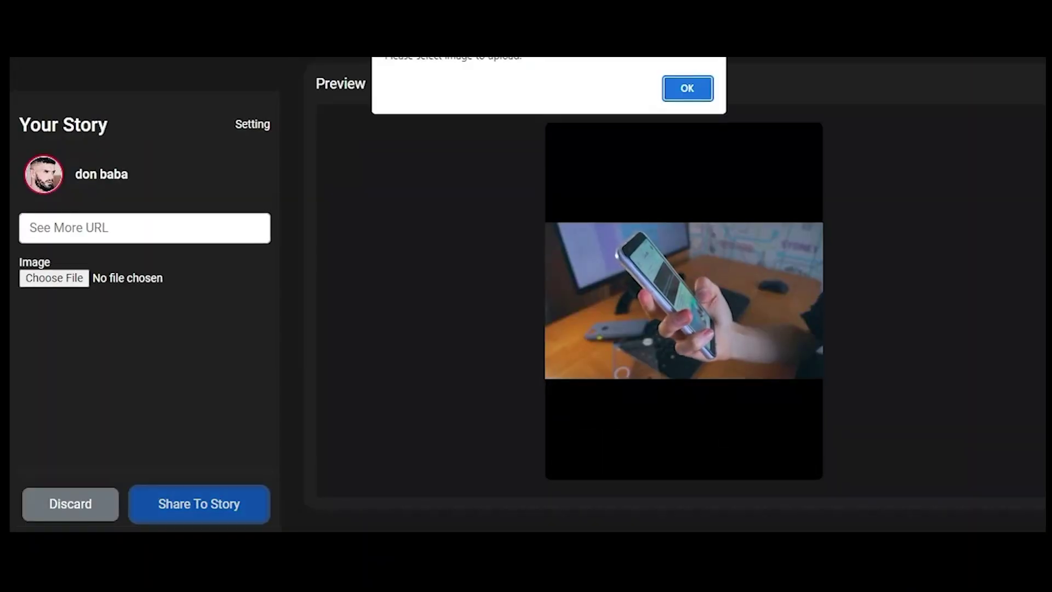
click(687, 88)
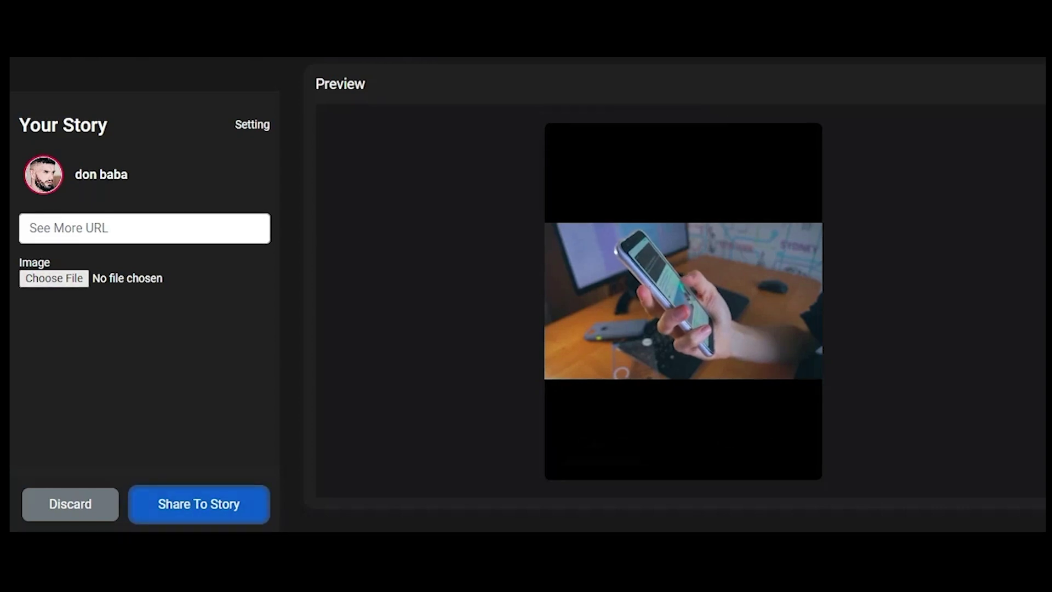
click(55, 278)
click(82, 341)
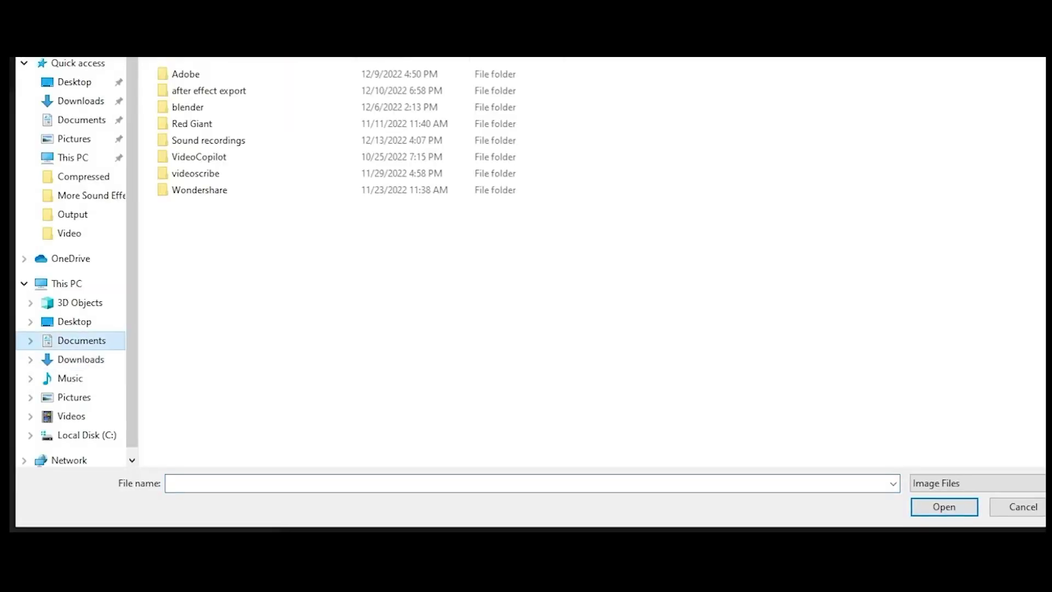
click(81, 359)
double_click(193, 374)
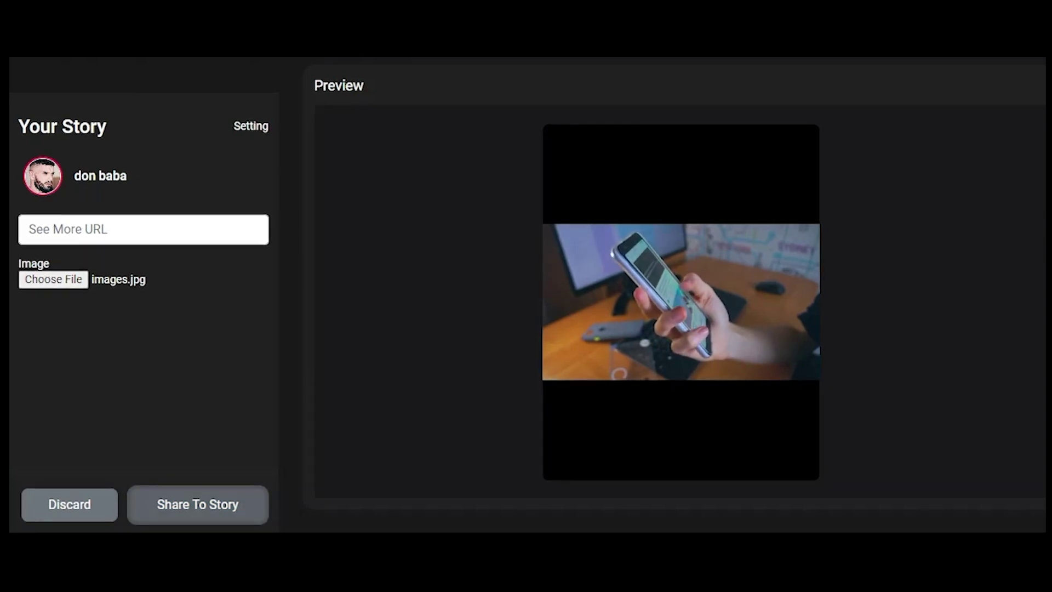
scroll(526, 294, down, 1)
scroll(526, 294, down, 3)
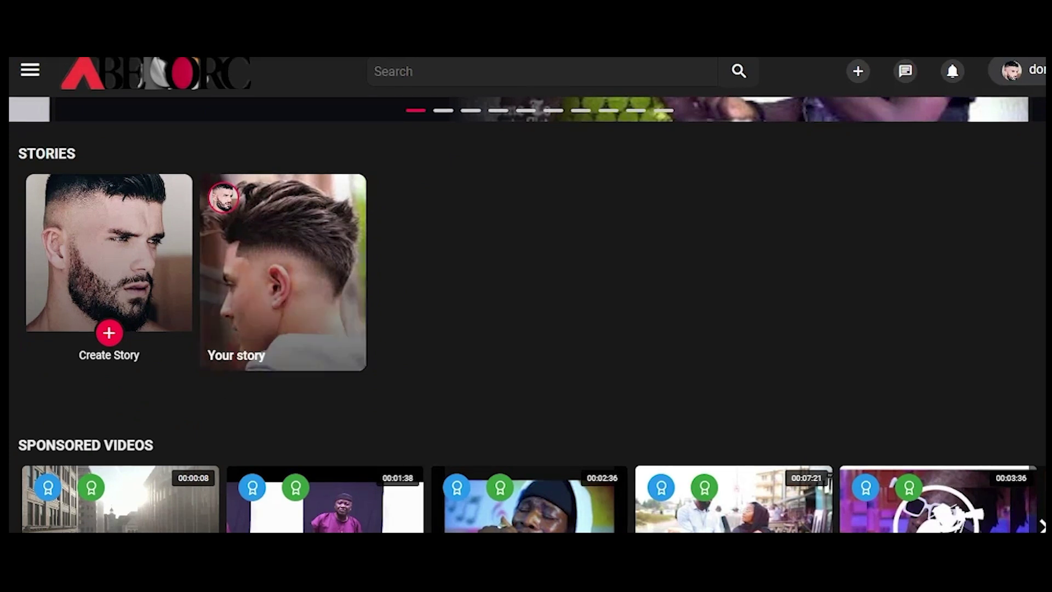
scroll(526, 315, up, 2)
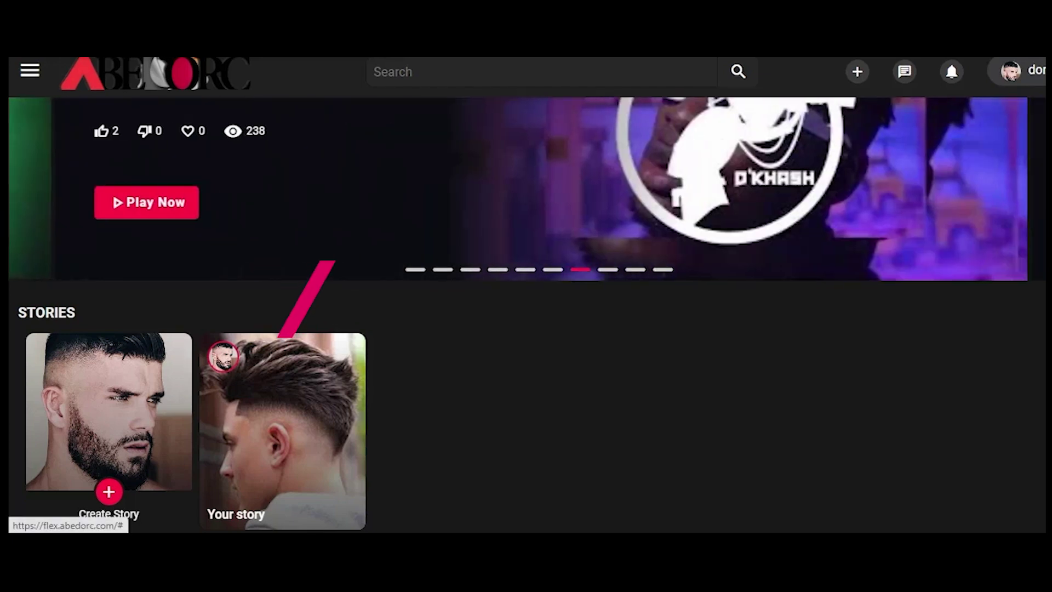
click(857, 72)
click(775, 212)
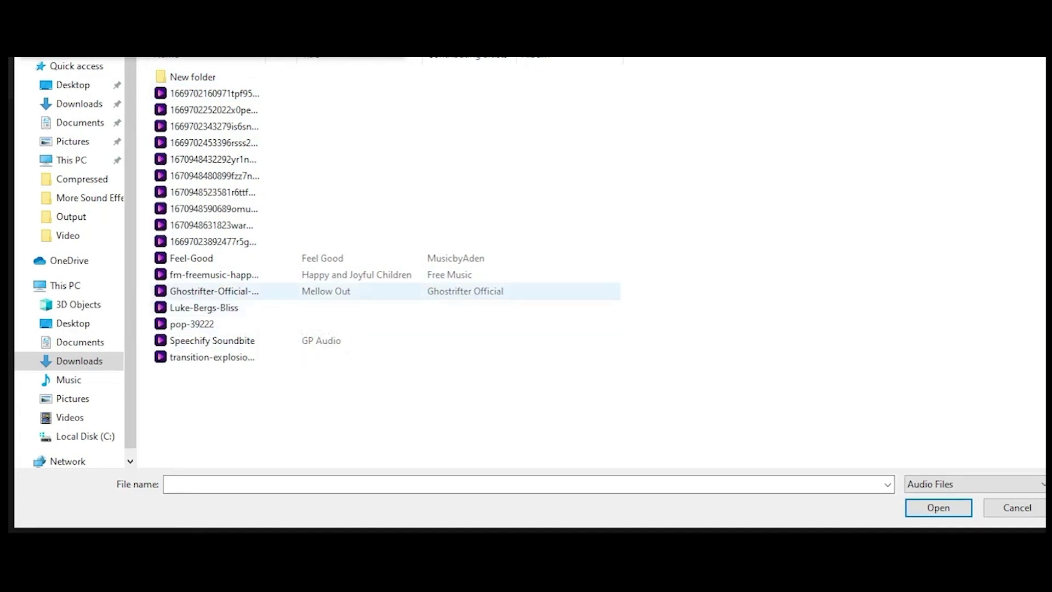
Upload the Ghostrifter Mellow Out track, set its release date, and publish it
double_click(214, 291)
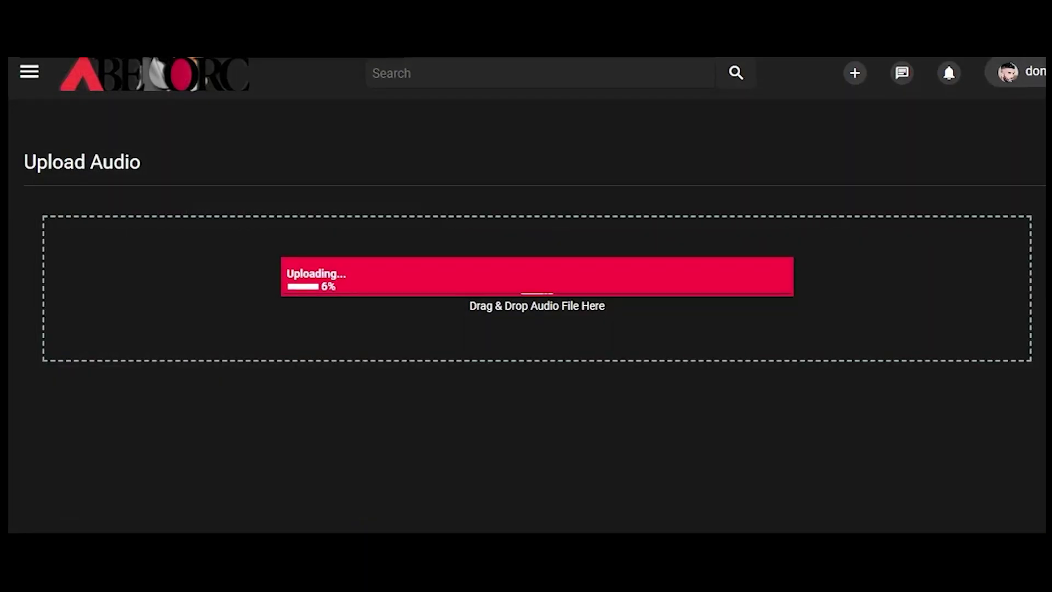
scroll(526, 316, down, 3)
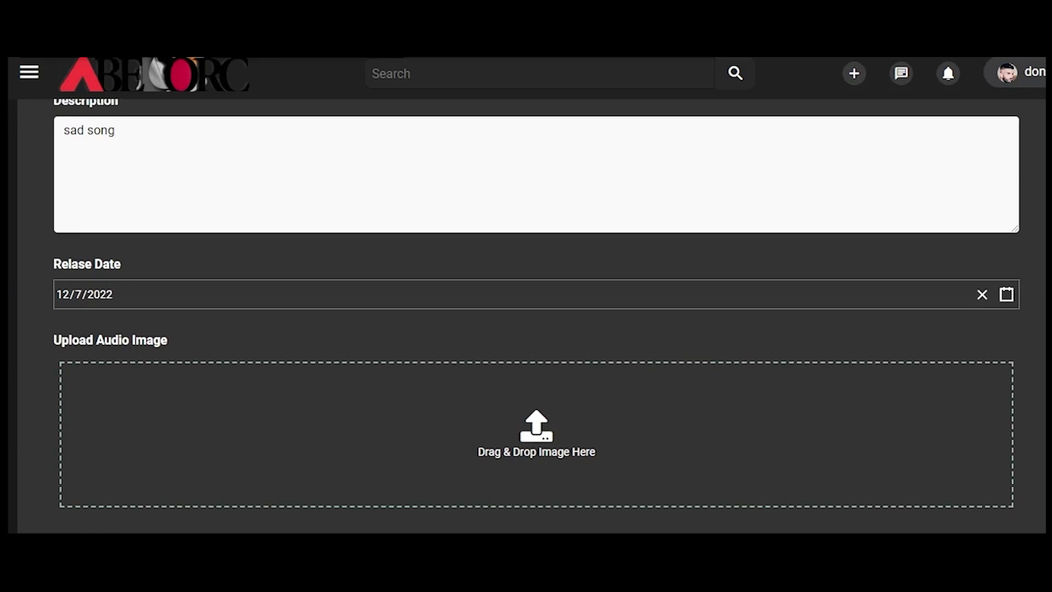
click(100, 293)
click(151, 389)
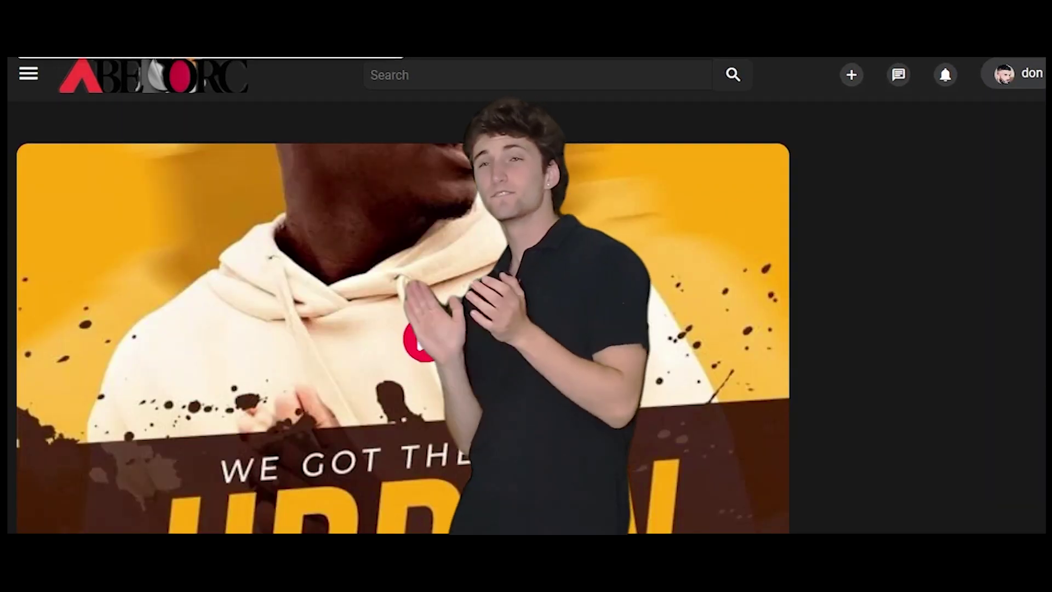
scroll(403, 316, down, 4)
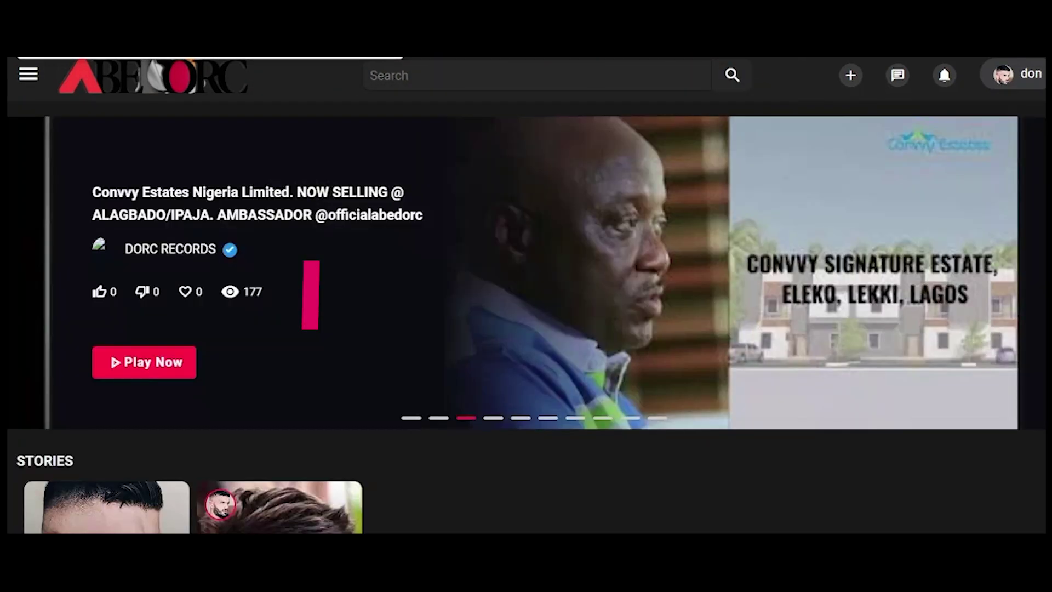
click(850, 75)
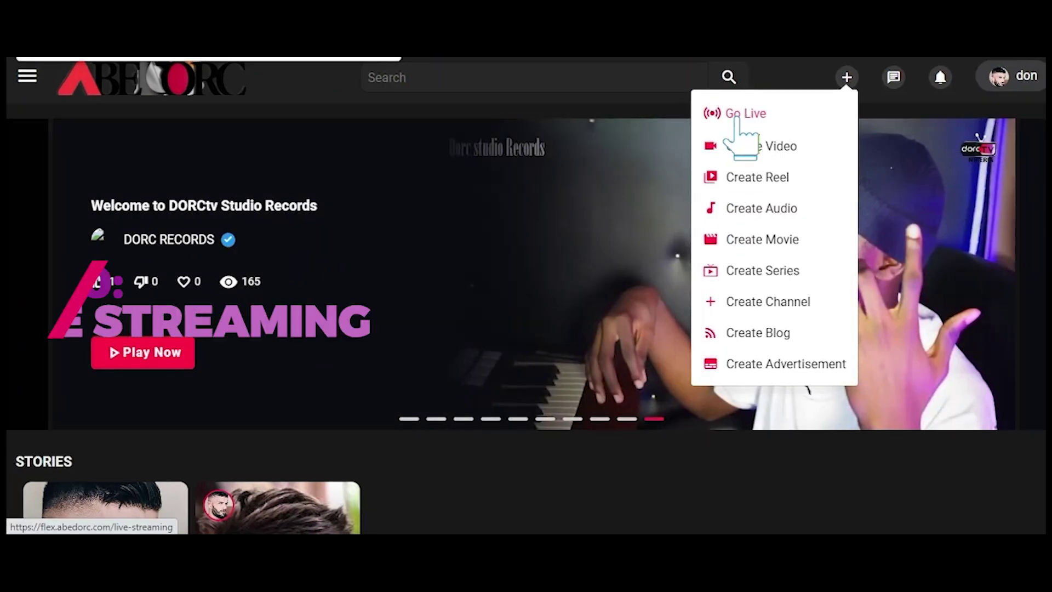
Set up a stream-key live stream in the Games category with tags #pubg and #game
click(736, 112)
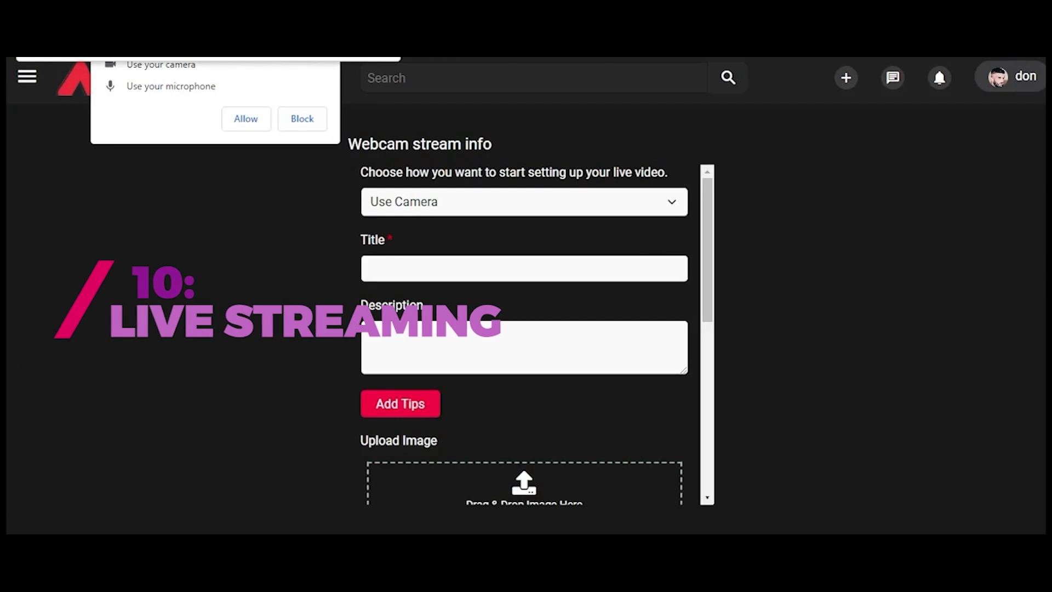
key(Down)
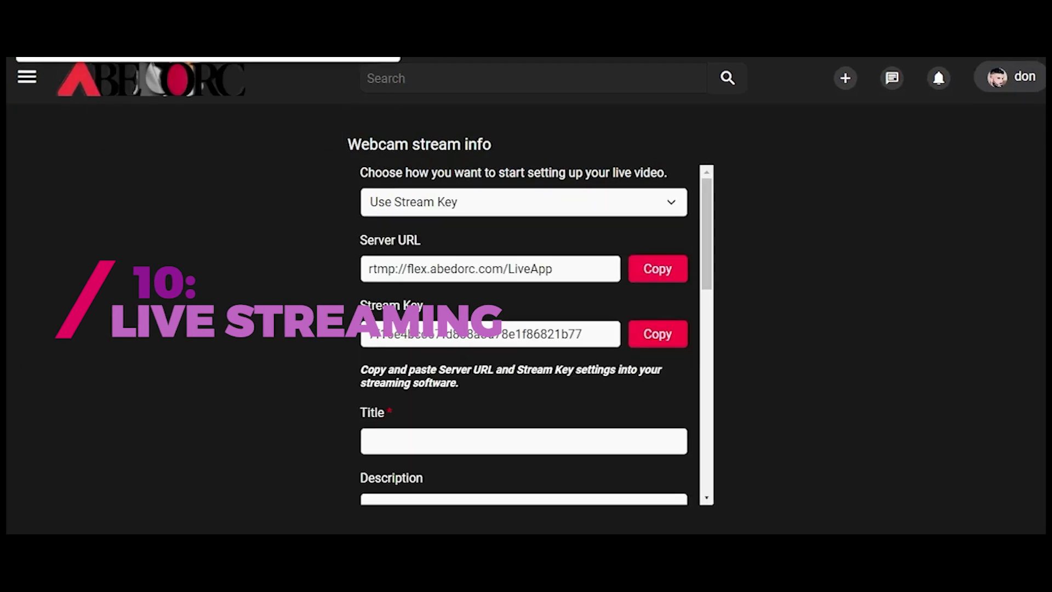
scroll(523, 337, down, 2)
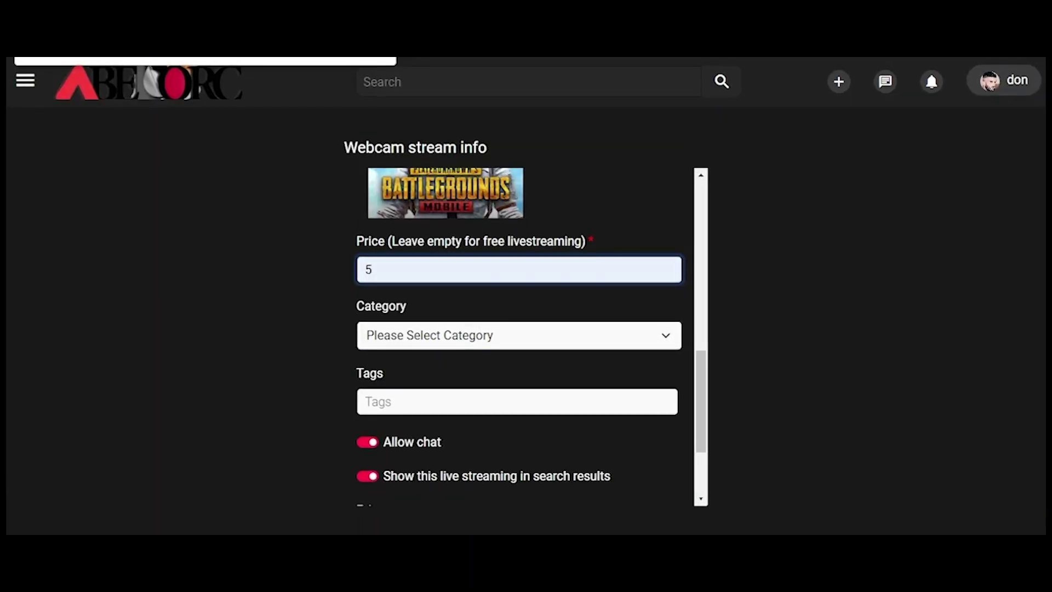
click(518, 335)
click(428, 217)
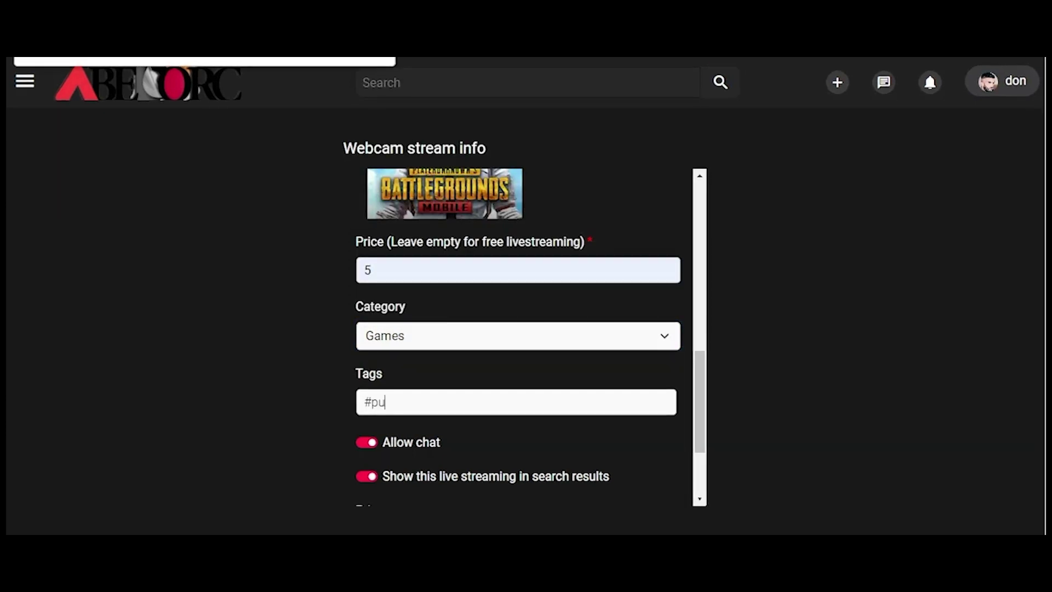
key(Return)
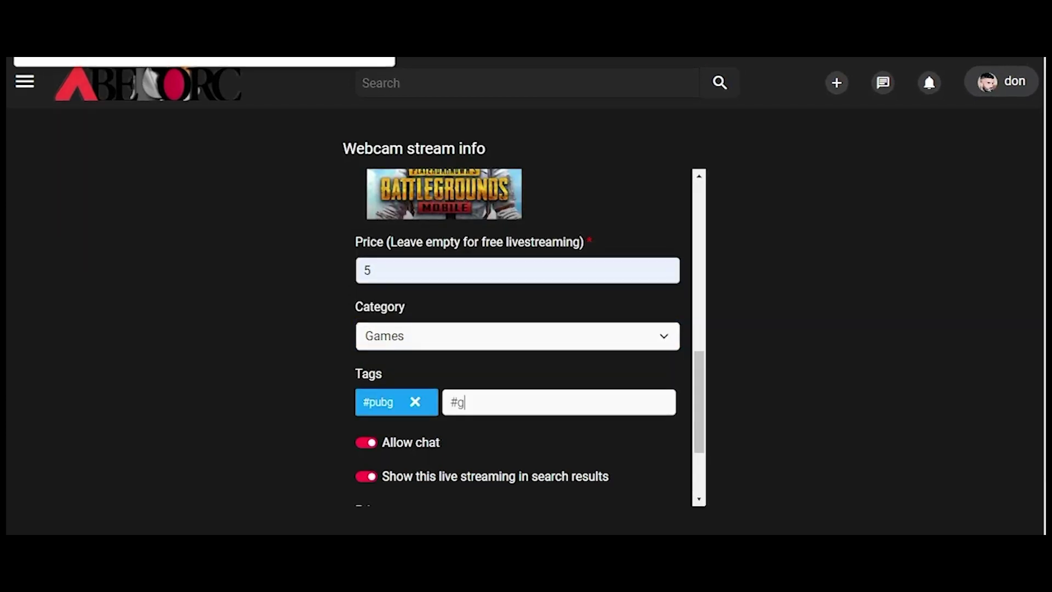
key(Return)
scroll(526, 337, down, 3)
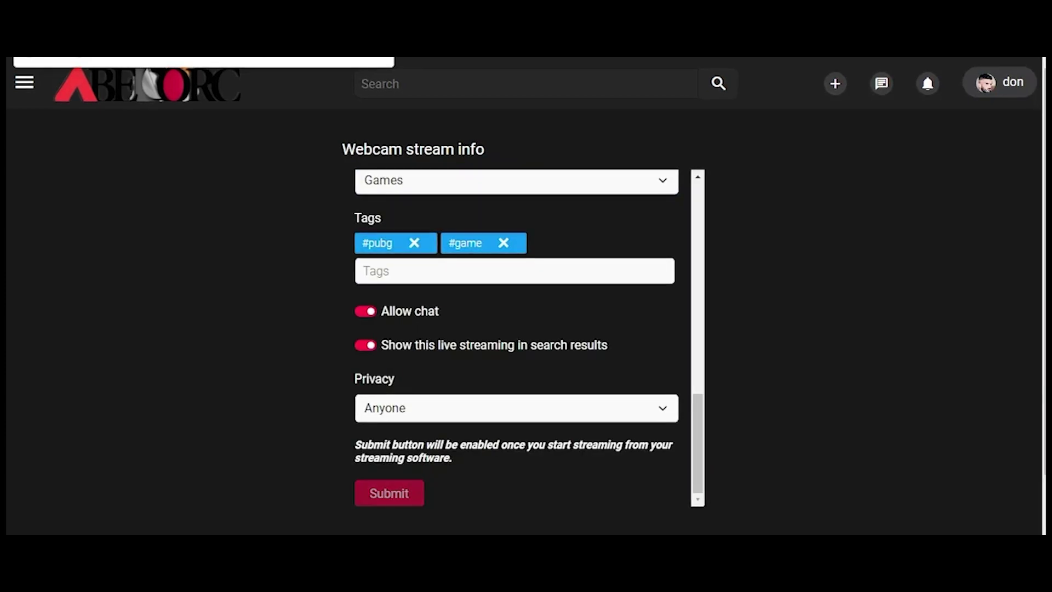
Leave the stream's privacy set to Anyone
click(516, 408)
click(386, 446)
click(517, 408)
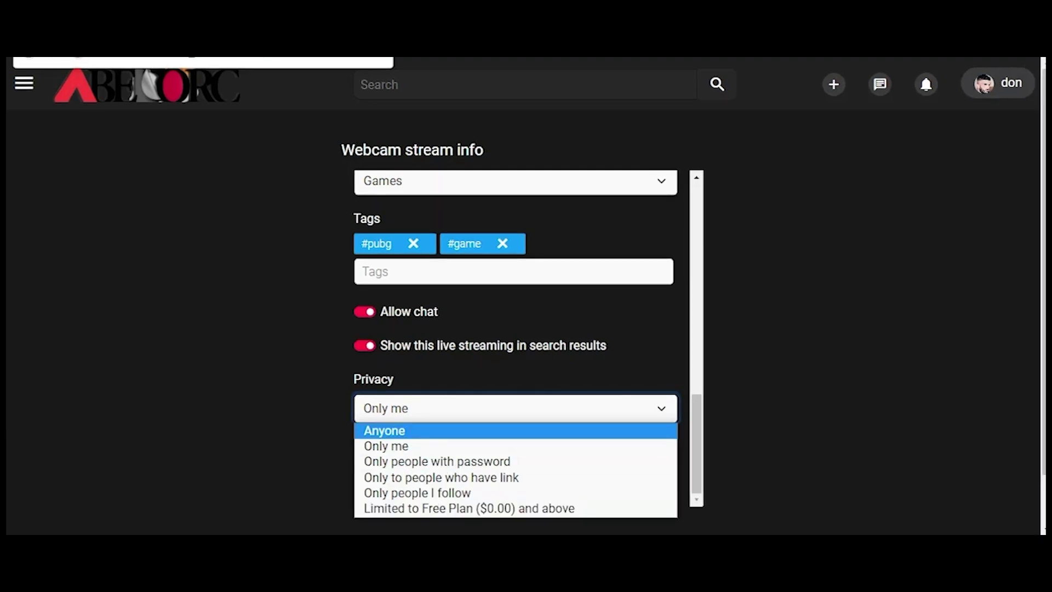
key(Return)
scroll(527, 337, up, 3)
scroll(516, 337, down, 3)
scroll(516, 337, down, 1)
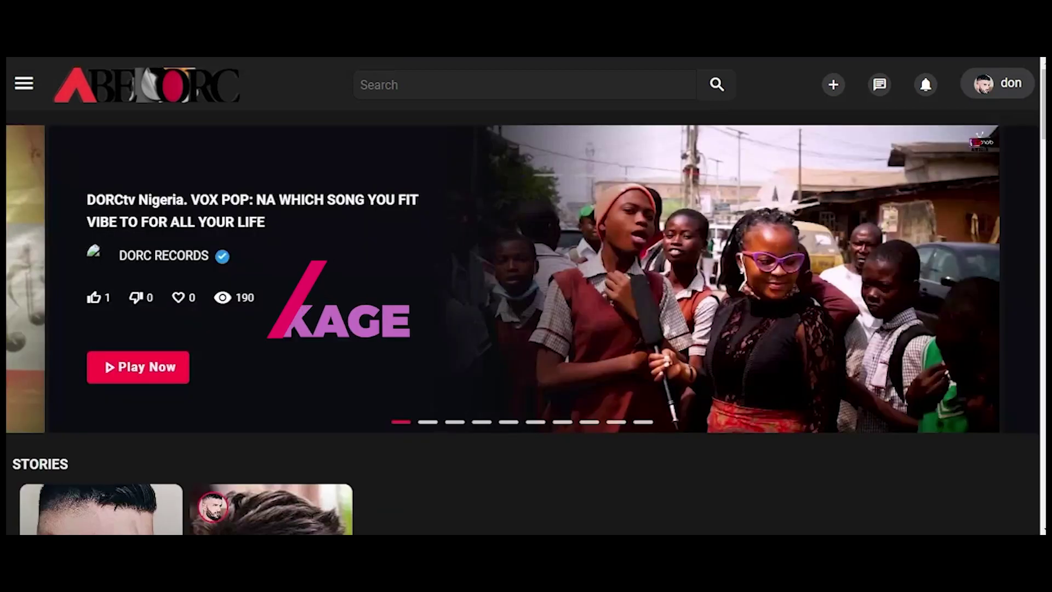
Buy the Dorc Premium plan from Upgrade pro, paying by credit card
click(998, 84)
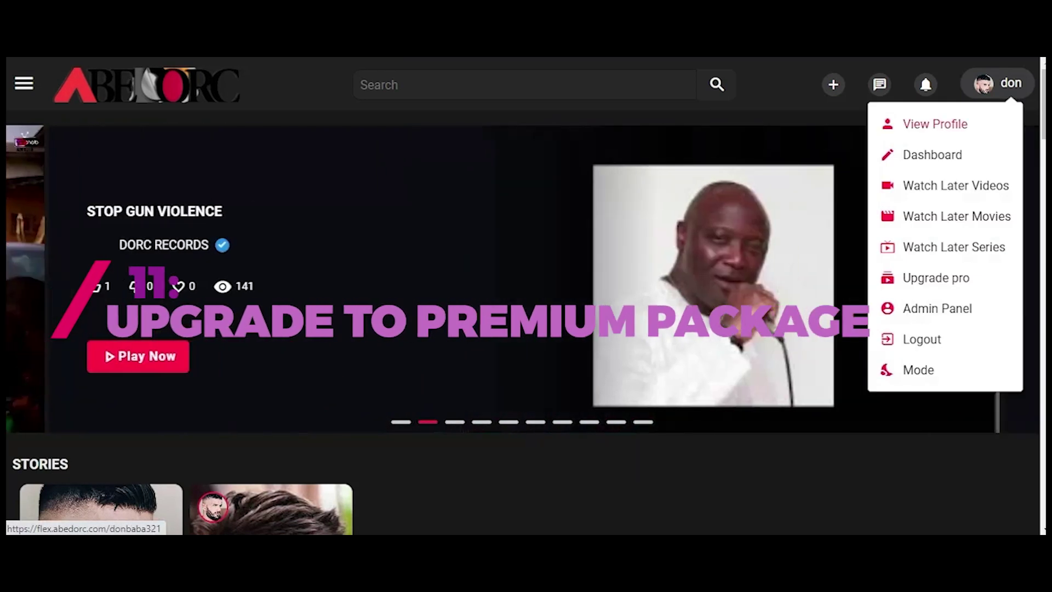
click(940, 275)
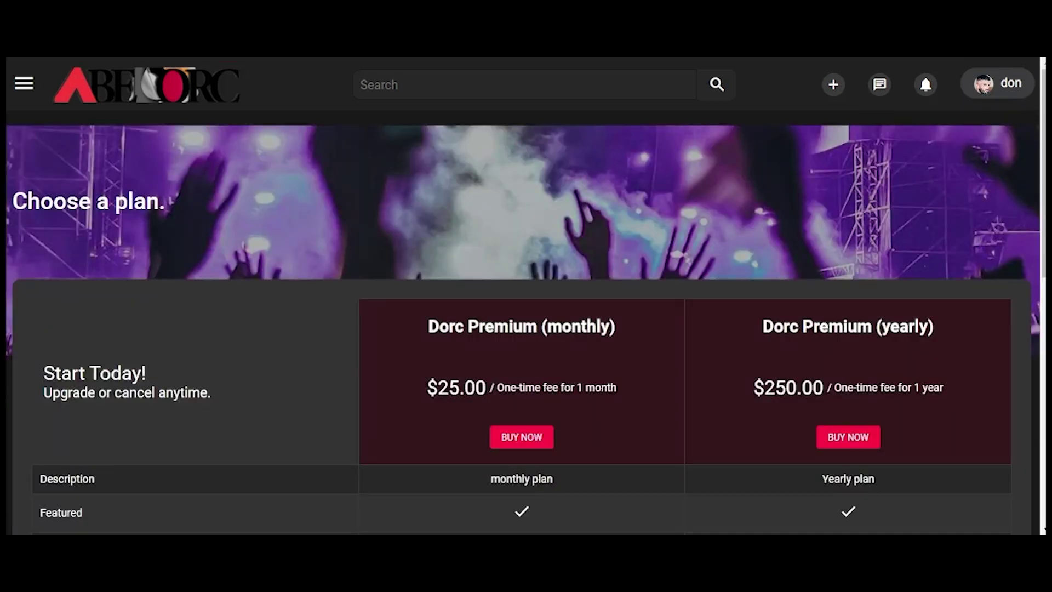
scroll(527, 320, down, 2)
scroll(526, 320, down, 1)
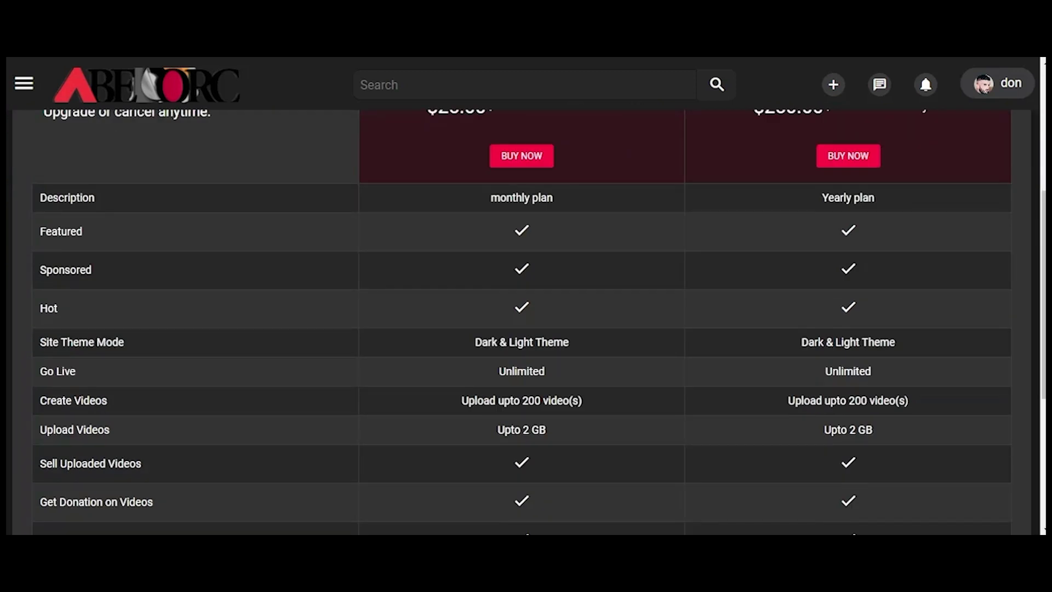
scroll(526, 321, down, 1)
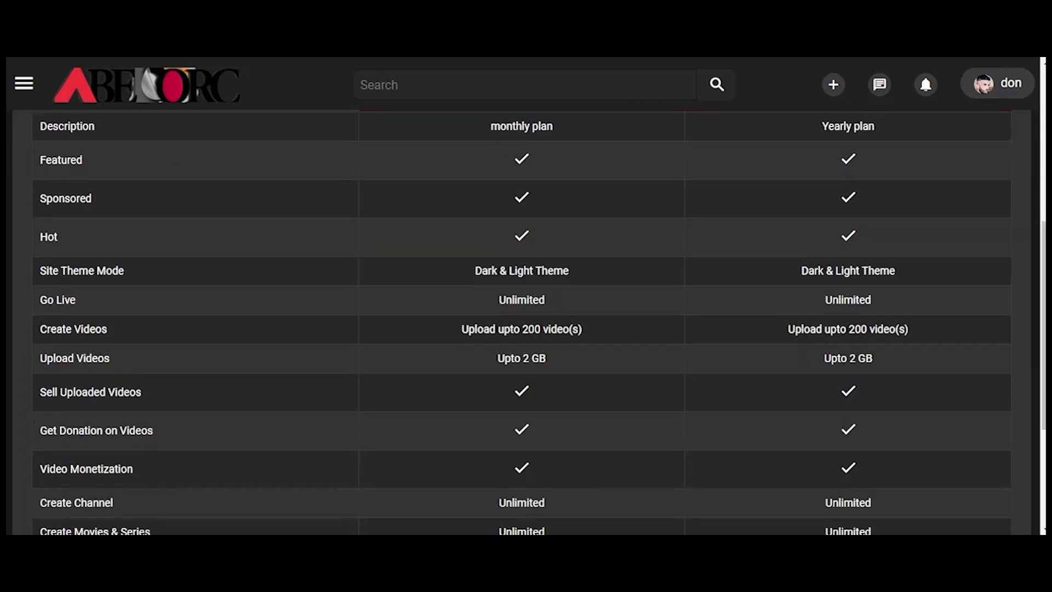
scroll(527, 321, down, 1)
scroll(526, 321, down, 2)
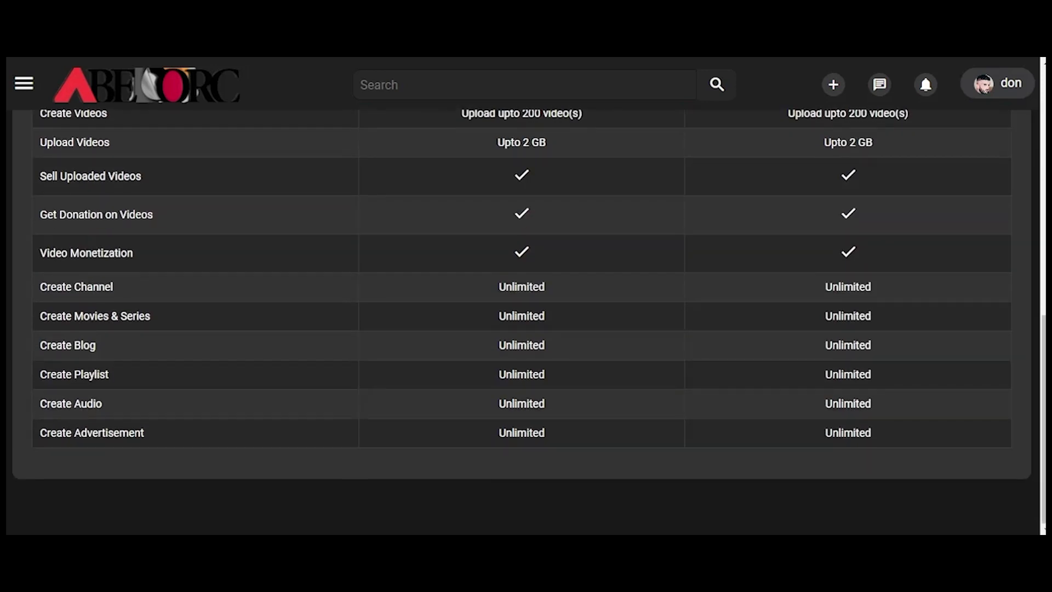
scroll(527, 321, up, 2)
scroll(526, 321, up, 1)
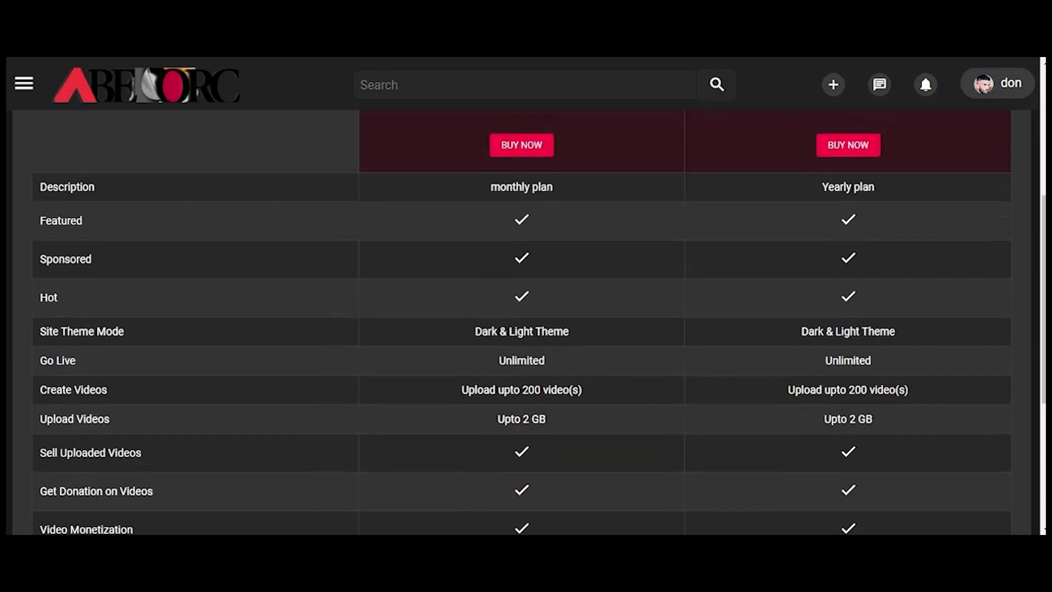
scroll(526, 321, up, 1)
click(521, 203)
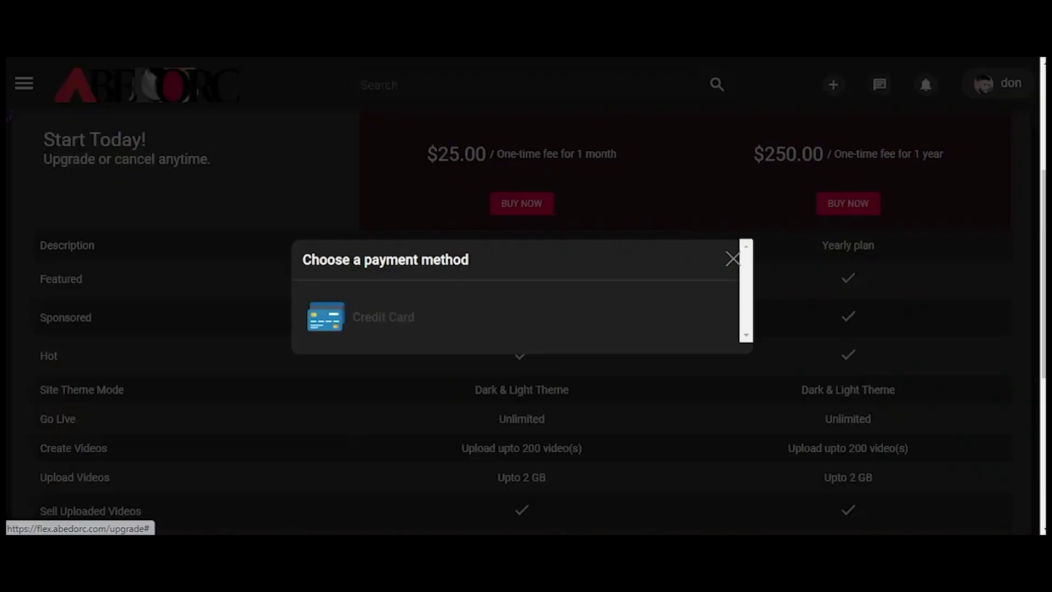
click(361, 317)
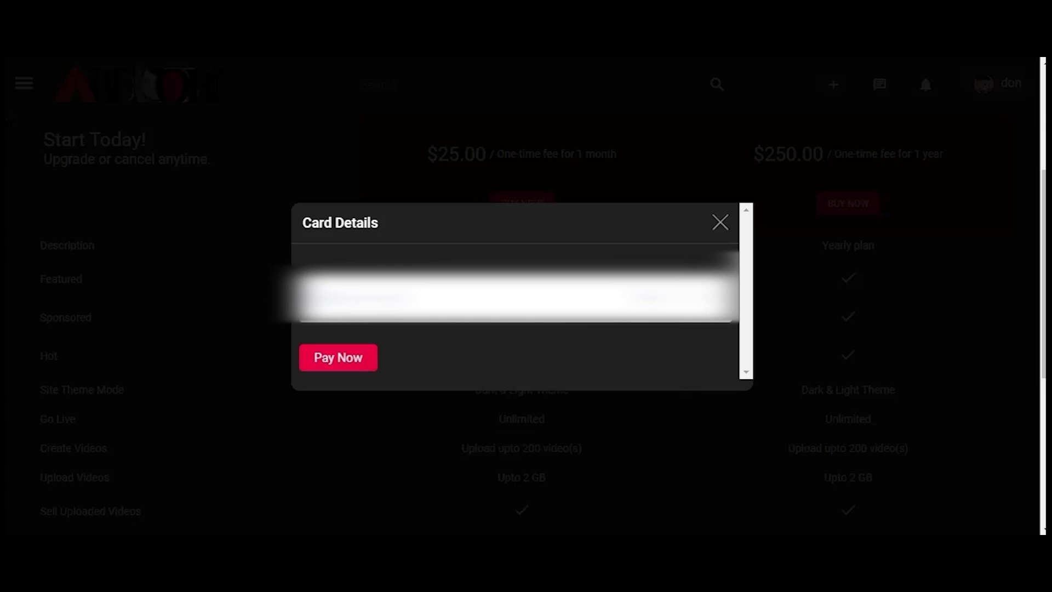
scroll(526, 330, up, 2)
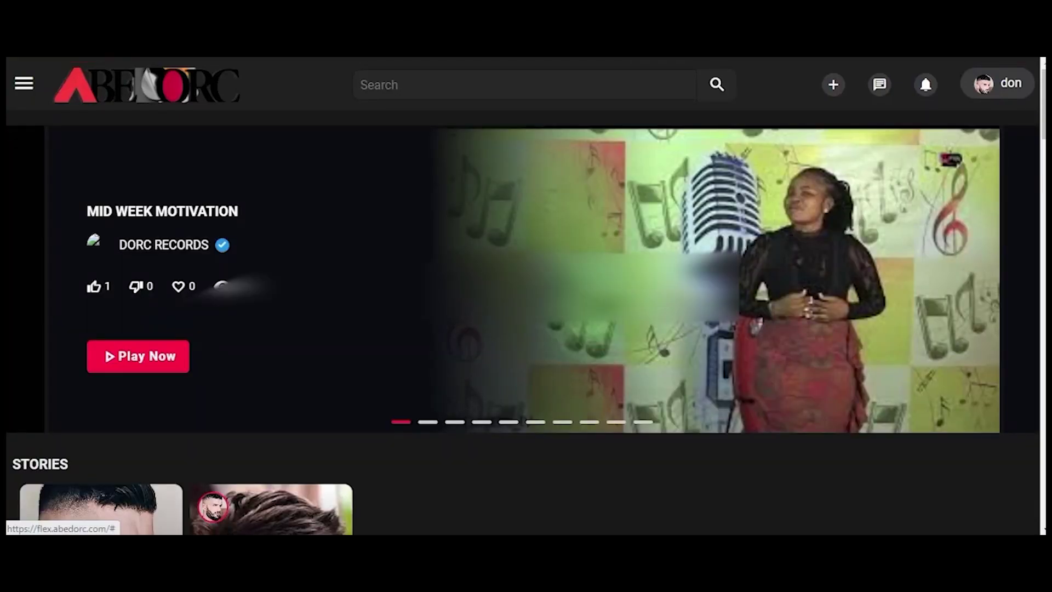
Switch on Enable Monetization in the Dashboard's Monetization settings and save the changes
click(997, 83)
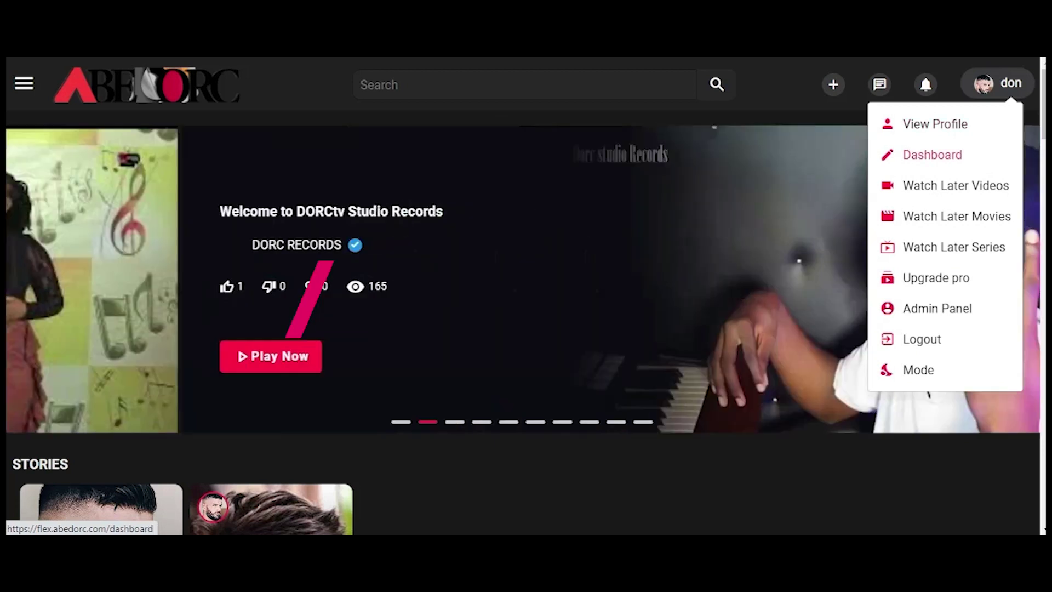
click(933, 155)
scroll(526, 329, down, 3)
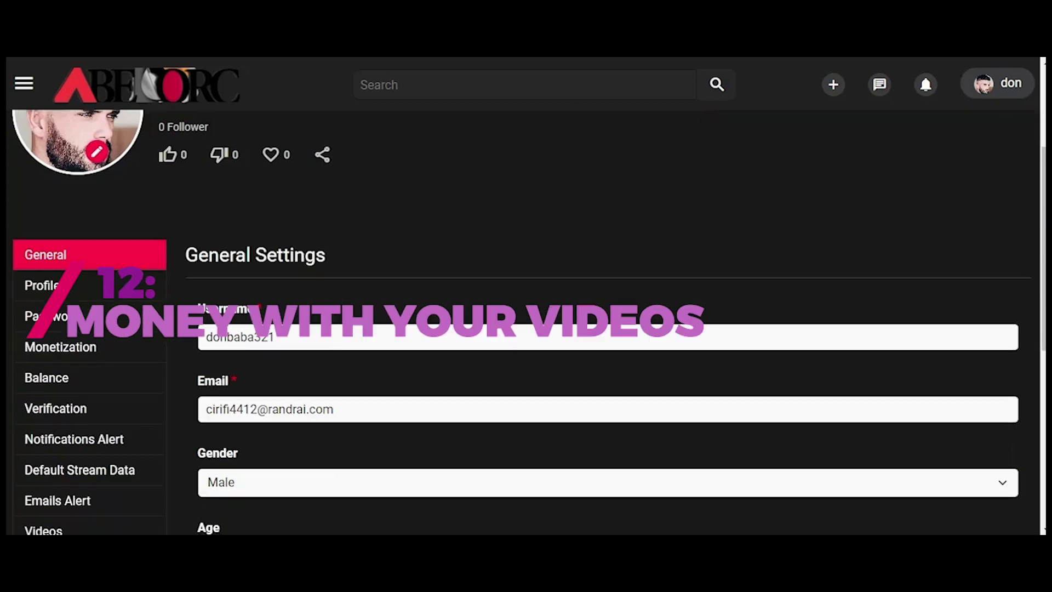
scroll(526, 322, down, 1)
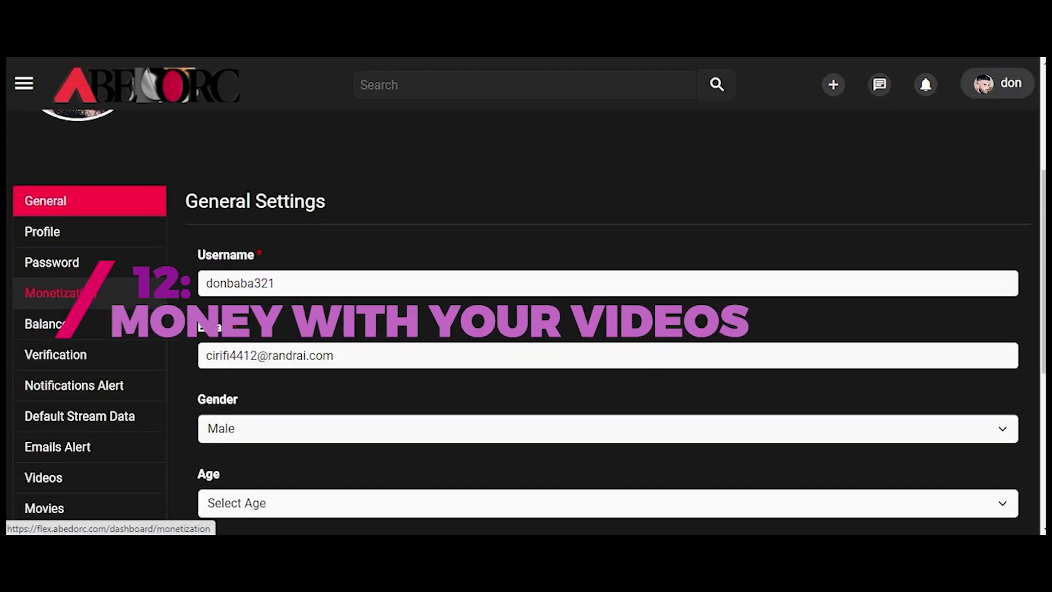
click(57, 293)
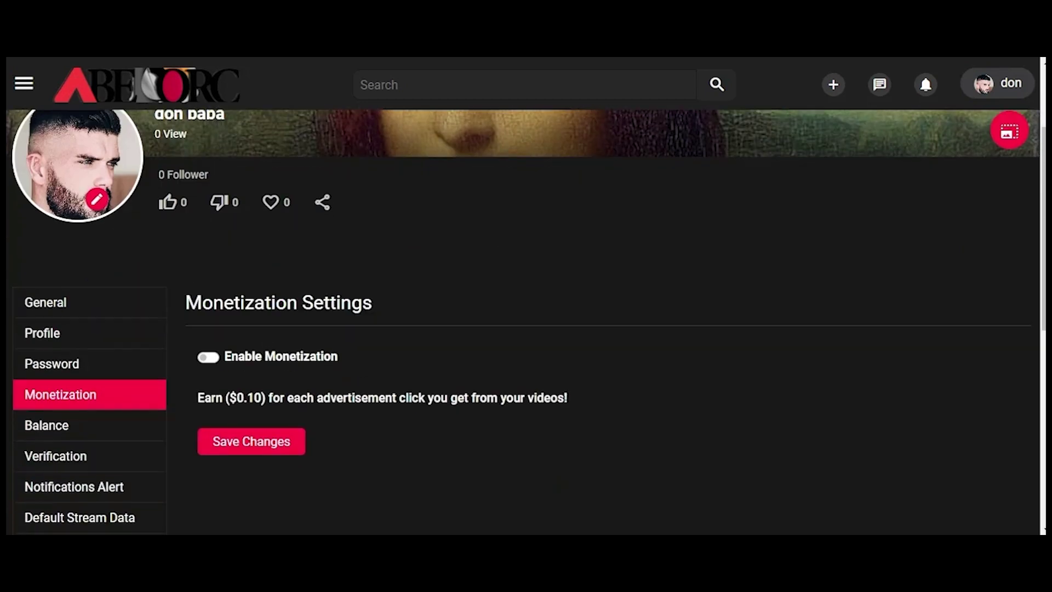
drag(197, 397, 291, 445)
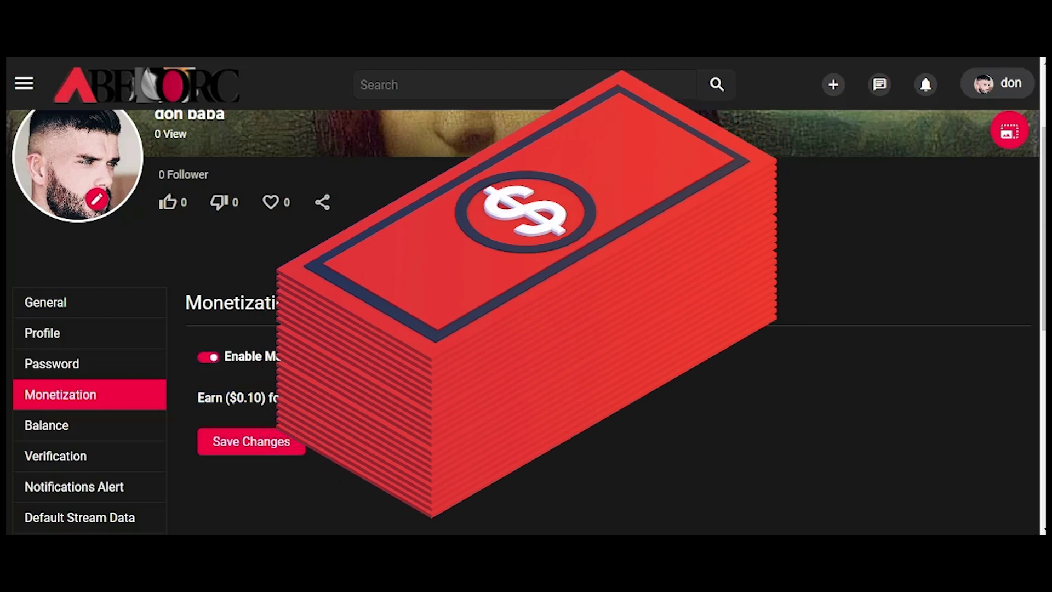
click(208, 358)
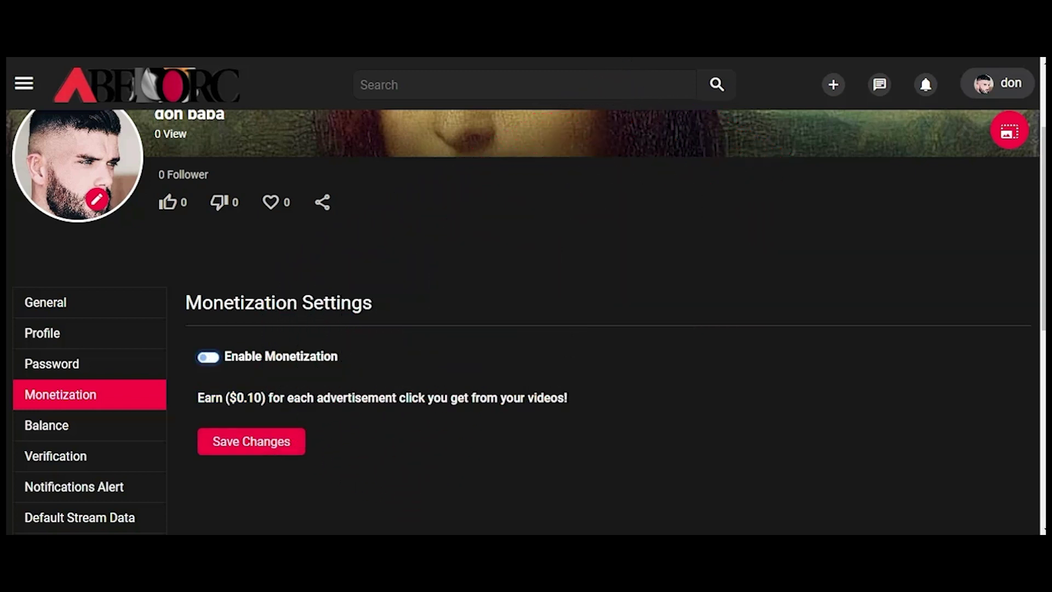
click(251, 441)
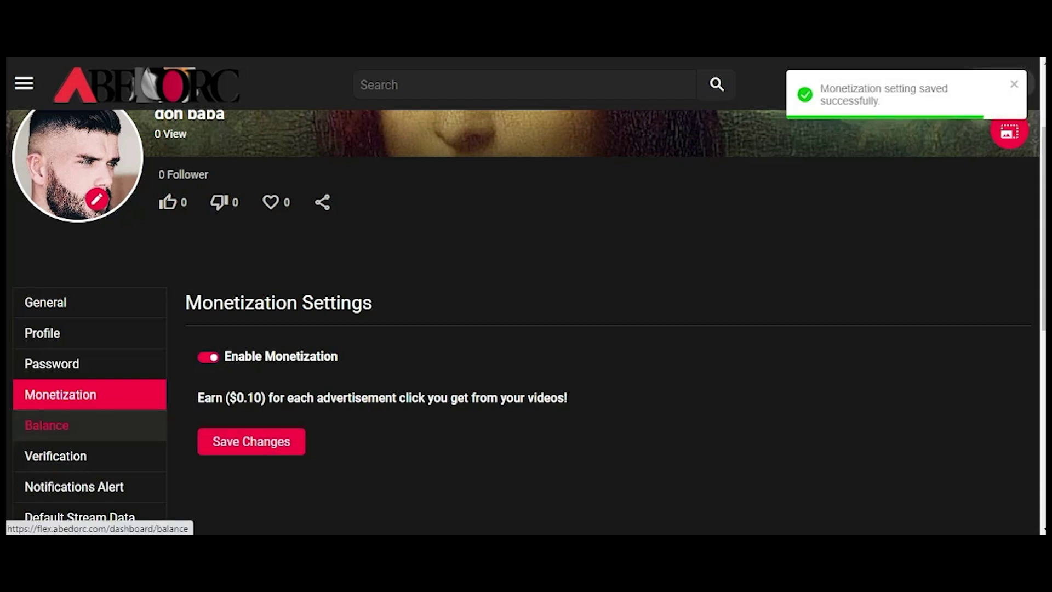
click(46, 425)
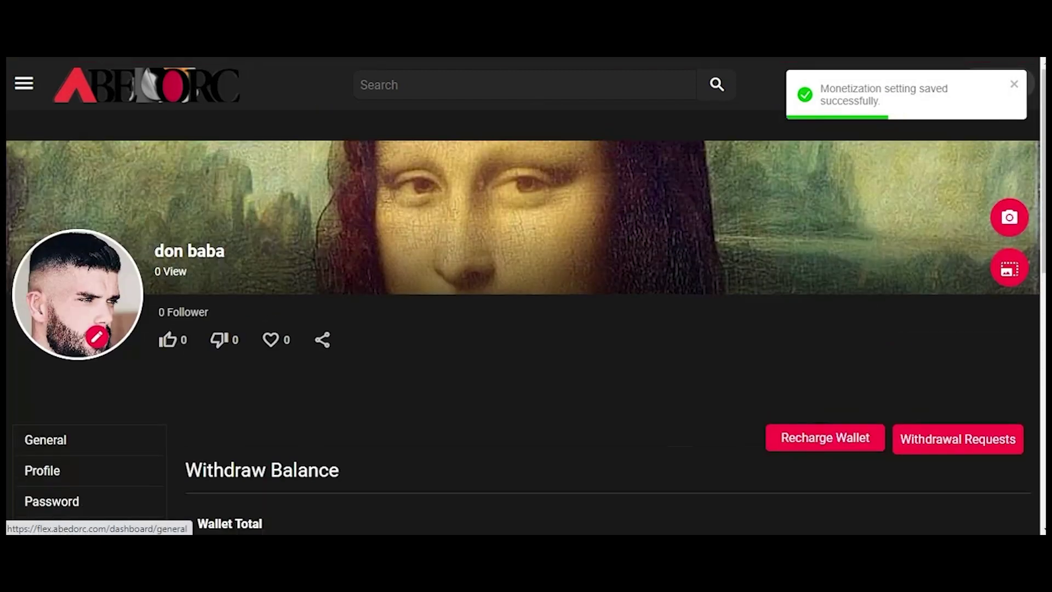
scroll(48, 436, down, 4)
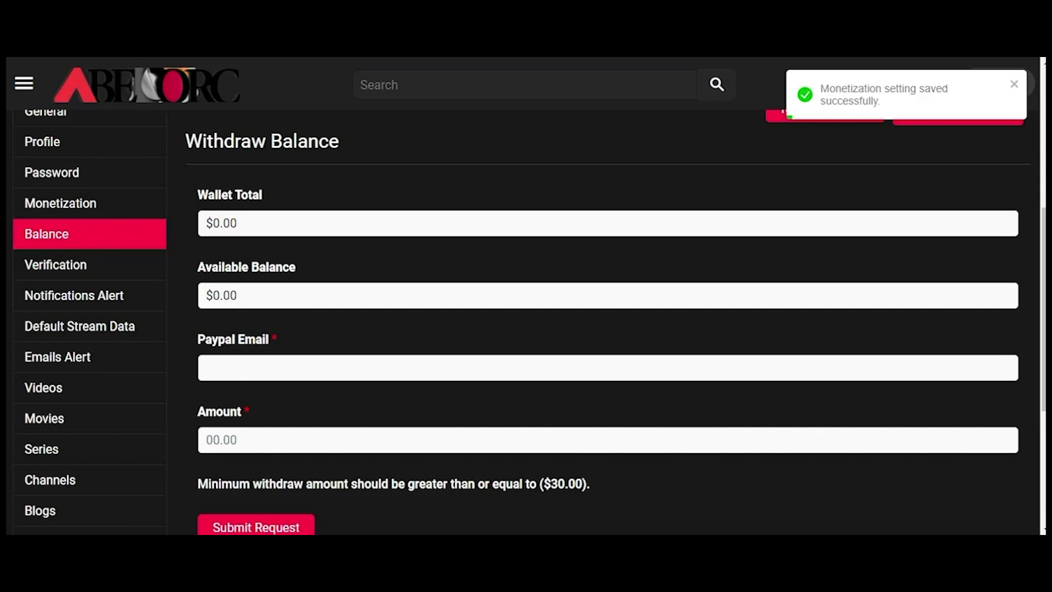
scroll(608, 329, down, 2)
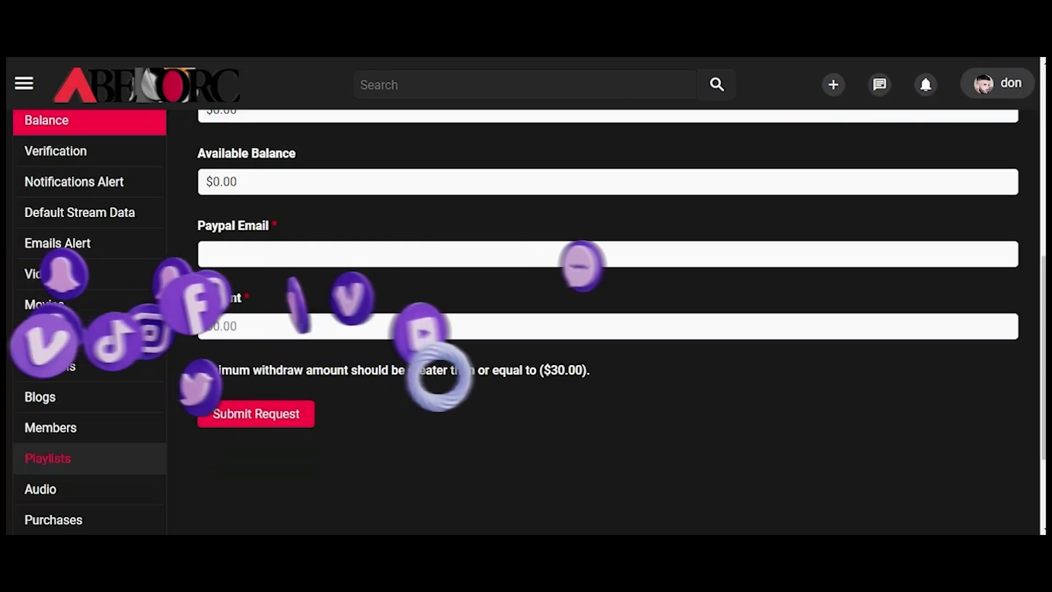
scroll(47, 461, down, 1)
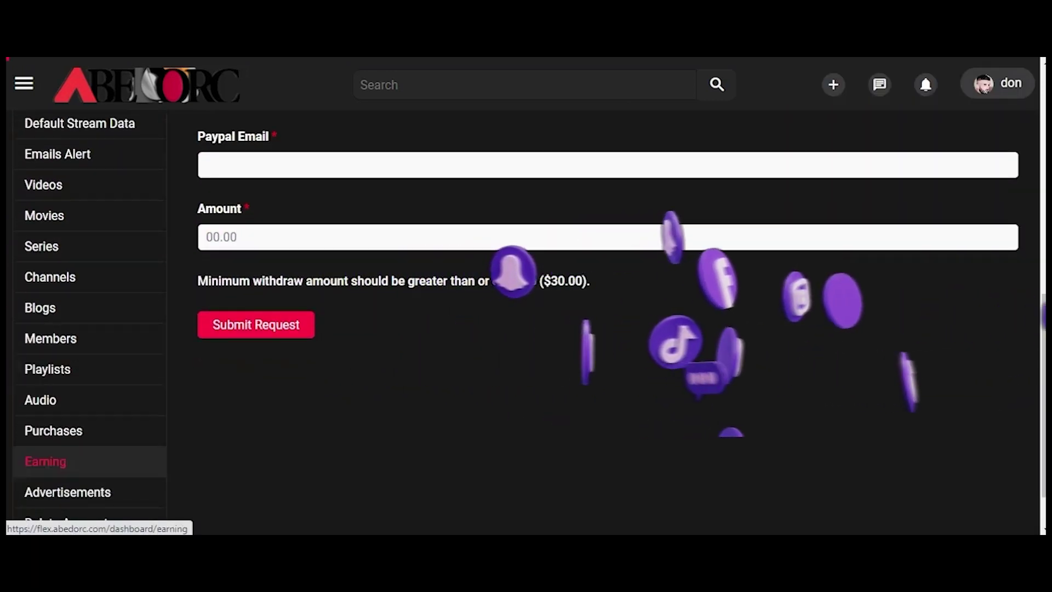
Open the Earning analytics page from the dashboard sidebar
click(45, 461)
scroll(45, 461, down, 3)
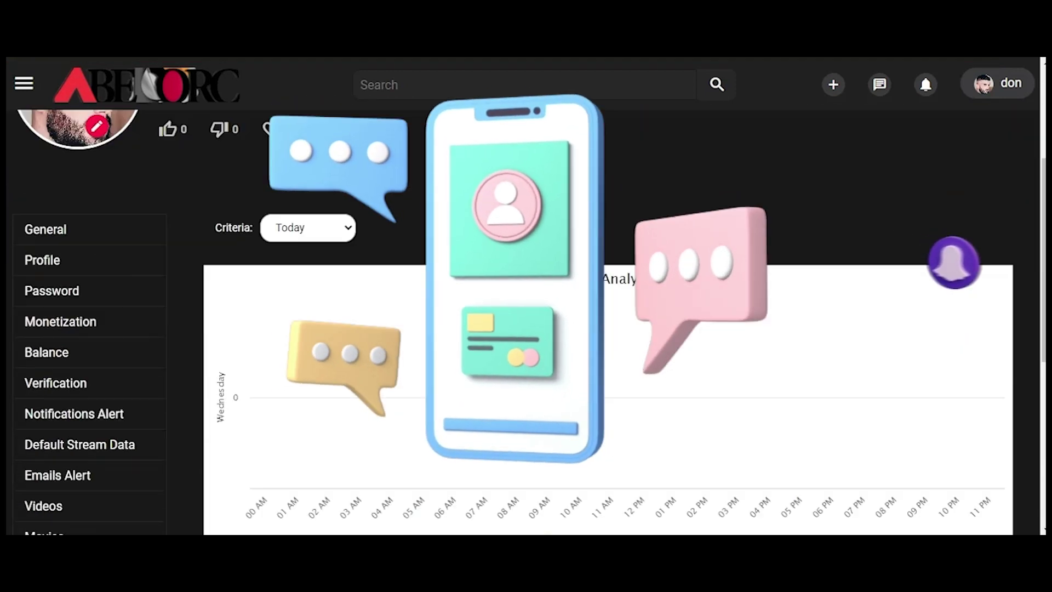
scroll(608, 329, down, 1)
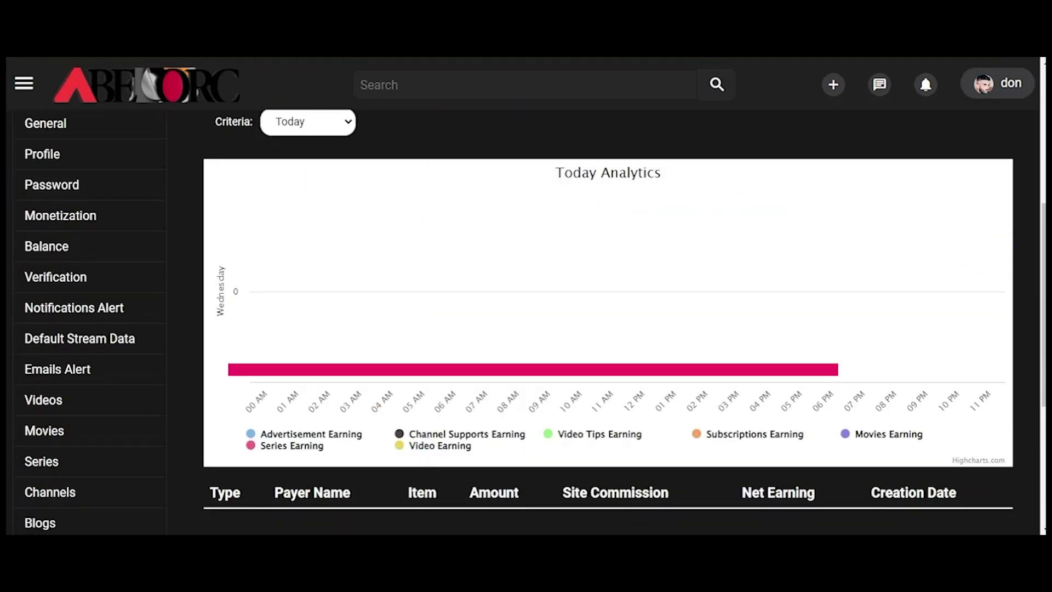